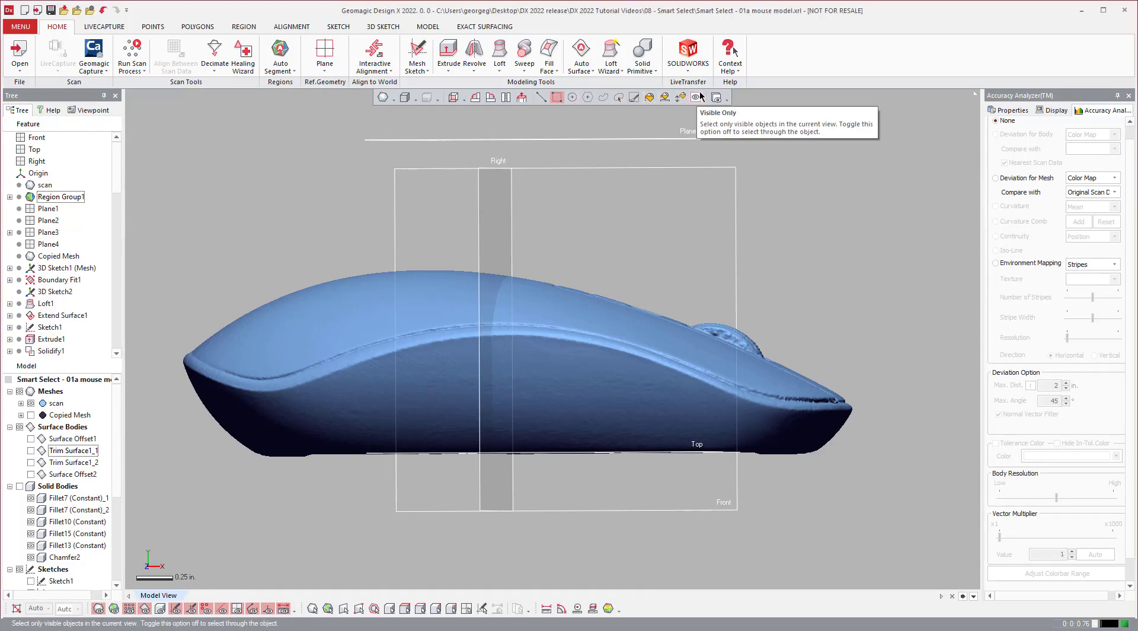
Select the front half of the mouse mesh with a rectangle and show only the selected faces
left_click_drag(914, 245, 617, 508)
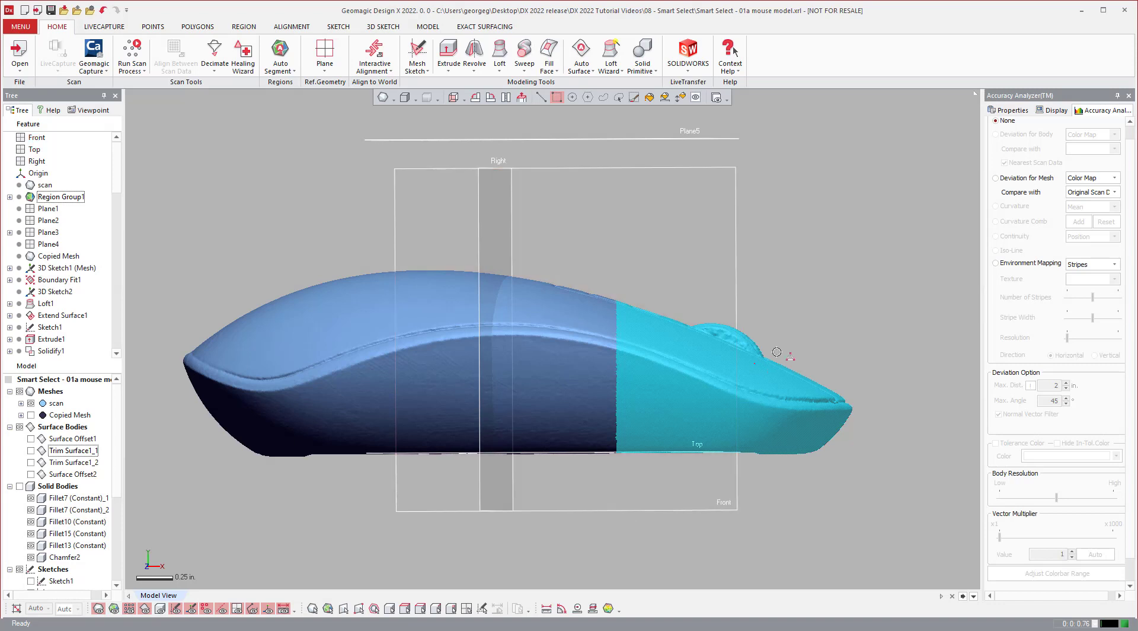
left_click(728, 100)
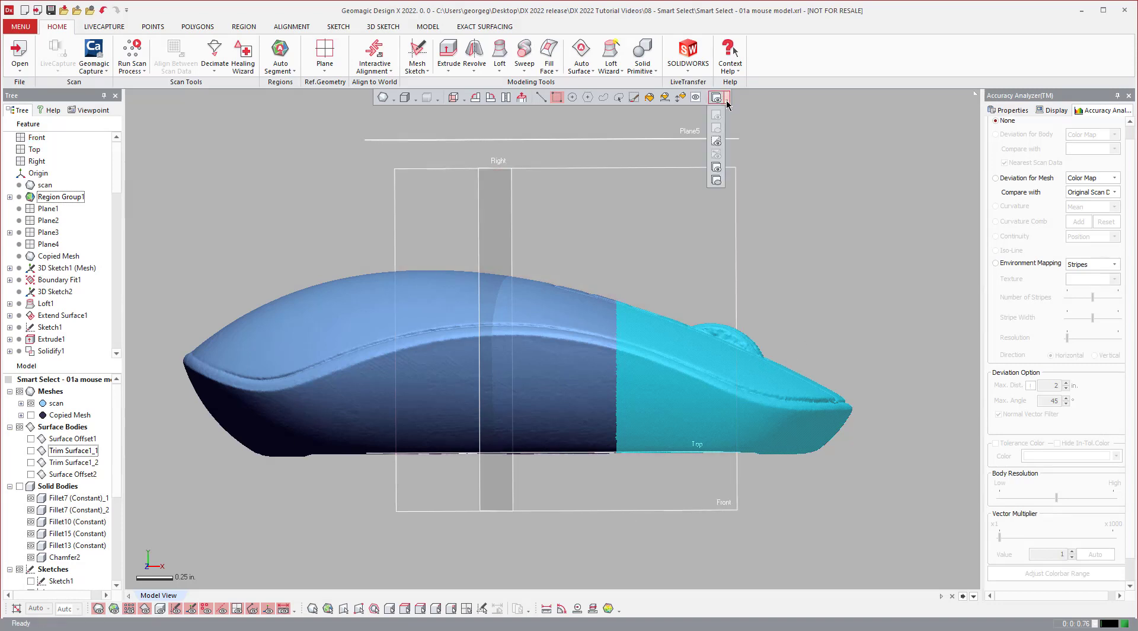
left_click(717, 143)
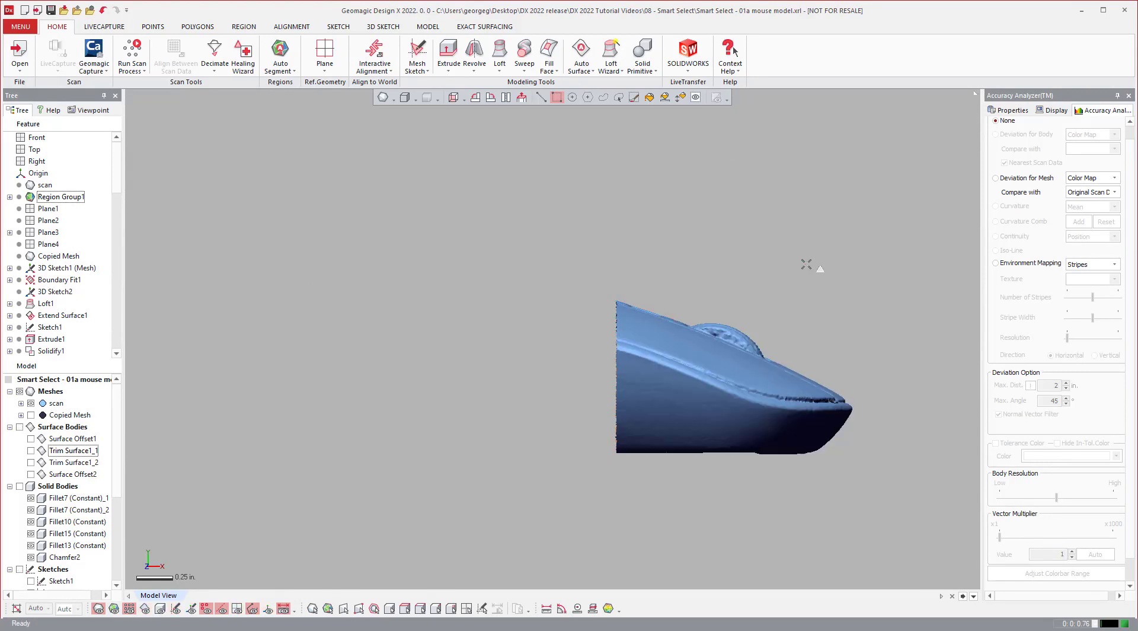
Select the left half of the isolated front section with a rectangle and show only those faces
right_click_drag(713, 339, 692, 391)
scroll(599, 345, "up", 3)
scroll(692, 391, "up", 8)
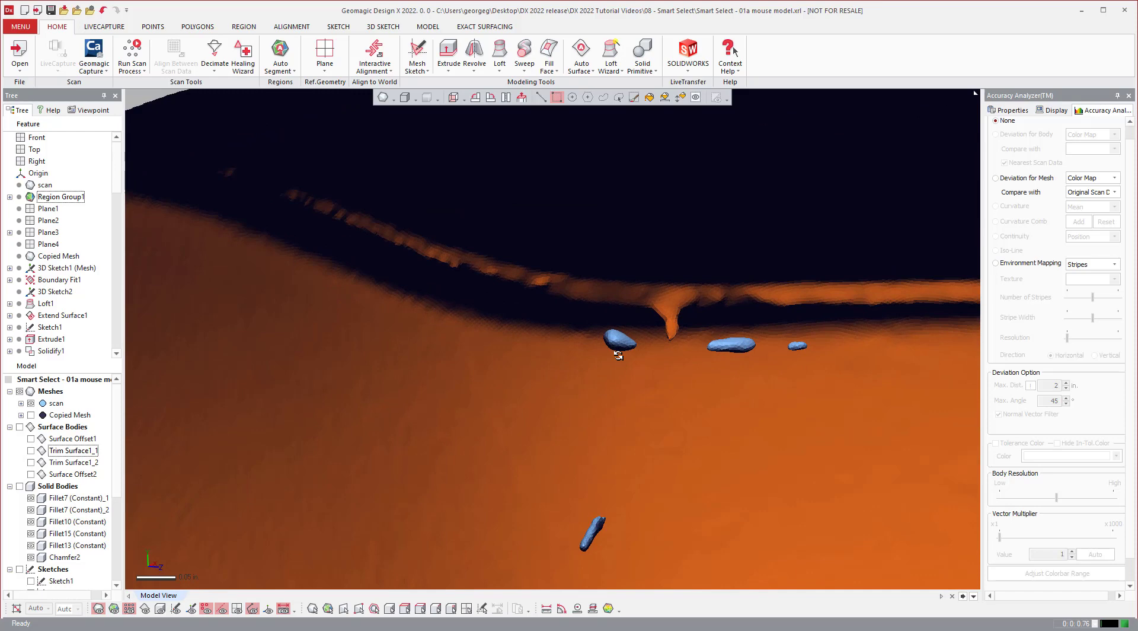
scroll(613, 350, "down", 8)
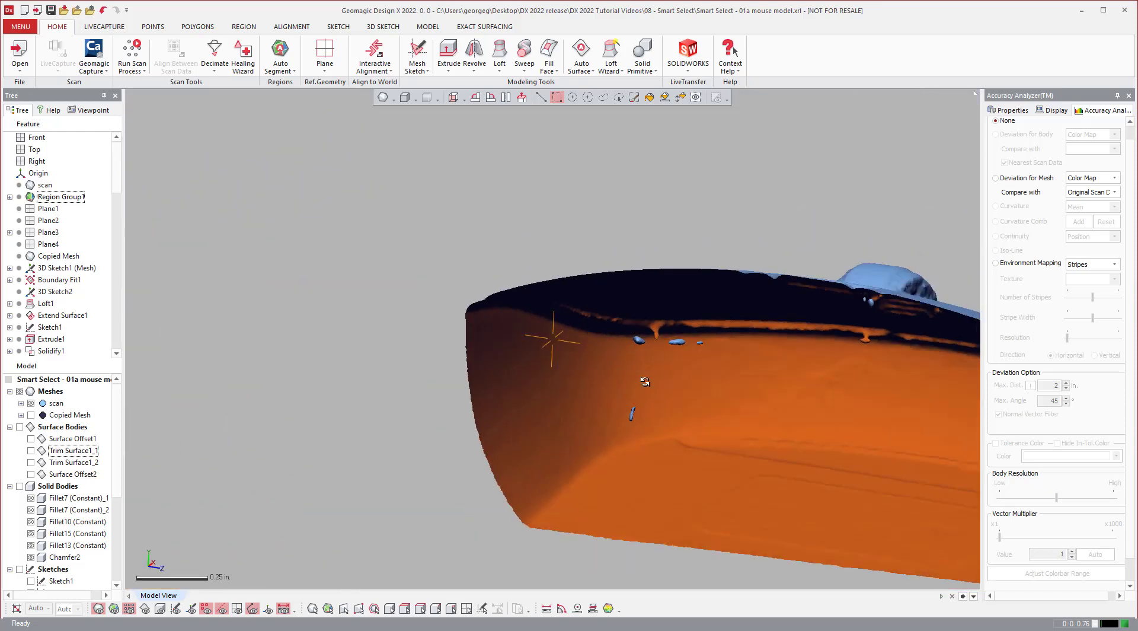
mouse_move(584, 345)
right_mouse_down()
mouse_move(715, 339)
mouse_move(681, 339)
mouse_move(696, 330)
right_mouse_up()
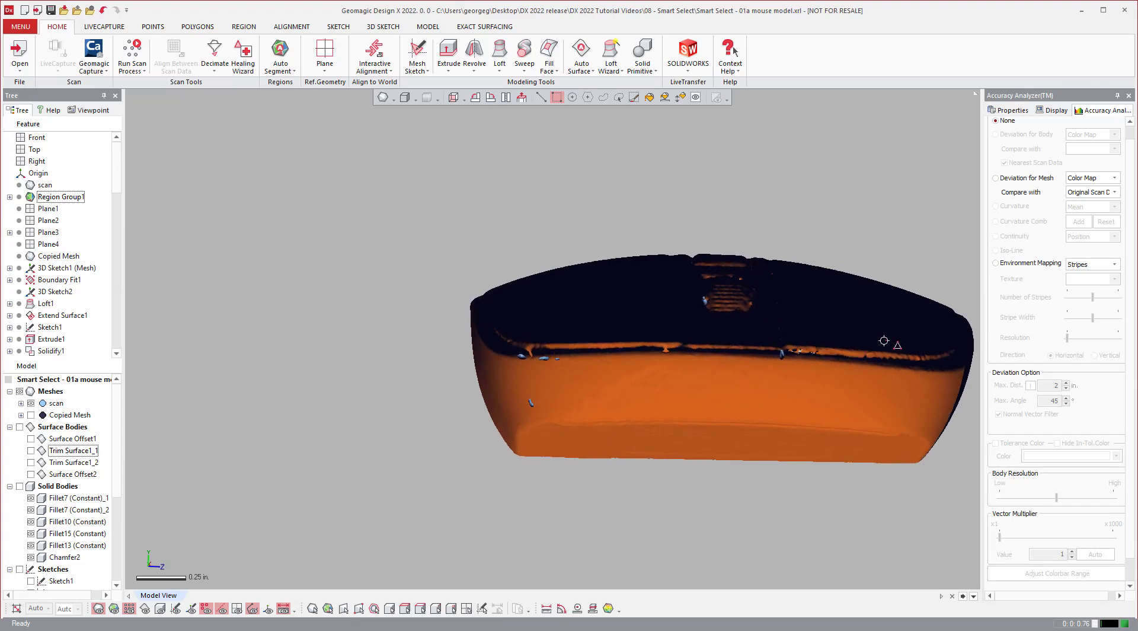
right_click_drag(883, 340, 797, 314)
left_click_drag(385, 181, 728, 499)
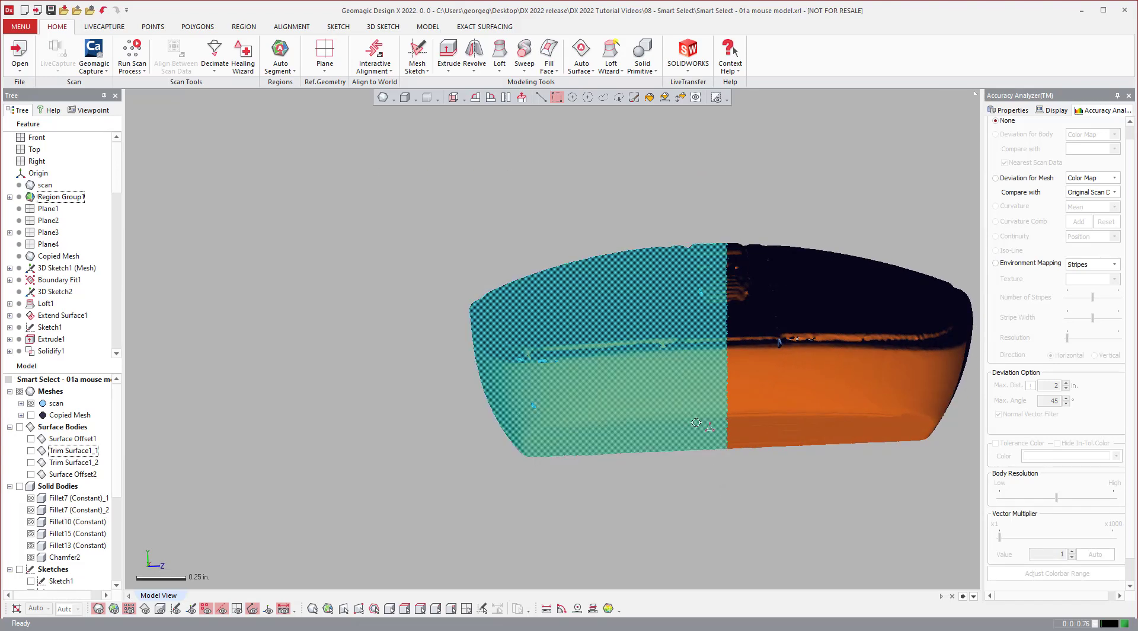
left_click(725, 99)
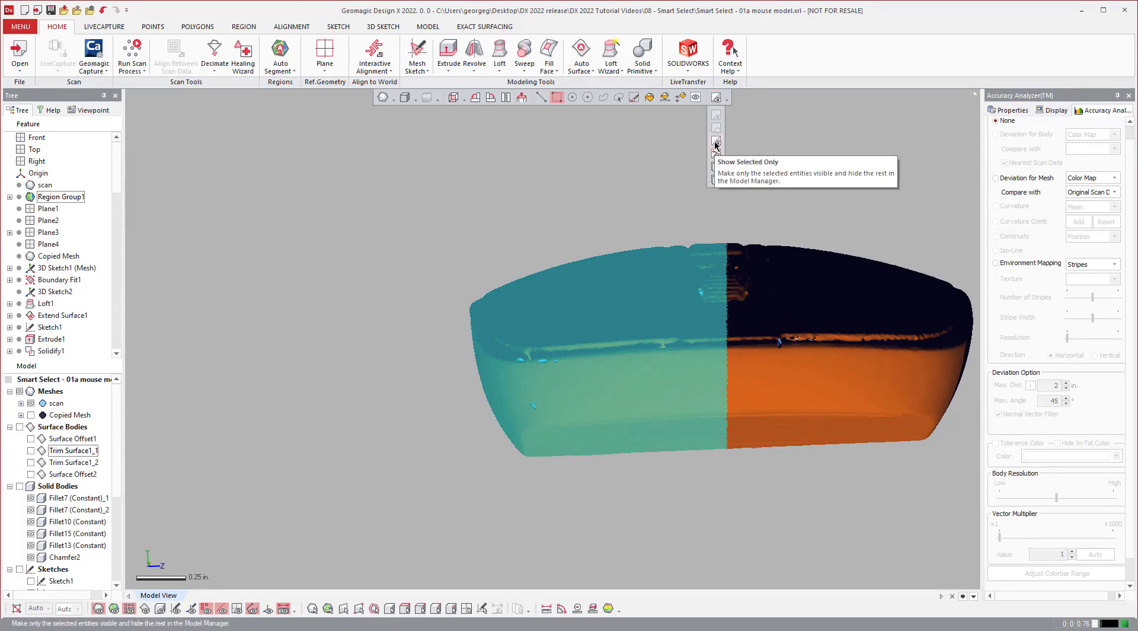
left_click(716, 143)
left_click(598, 182)
Select faces on the thin loose fragment inside the isolated mesh and delete them
mouse_move(800, 403)
right_mouse_down()
mouse_move(687, 260)
mouse_move(745, 332)
mouse_move(686, 282)
mouse_move(678, 252)
mouse_move(642, 318)
mouse_move(708, 417)
mouse_move(614, 383)
mouse_move(504, 390)
mouse_move(531, 384)
mouse_move(511, 382)
mouse_move(518, 402)
mouse_move(568, 419)
right_mouse_up()
scroll(687, 260, "up", 5)
scroll(678, 253, "down", 2)
scroll(531, 384, "down", 2)
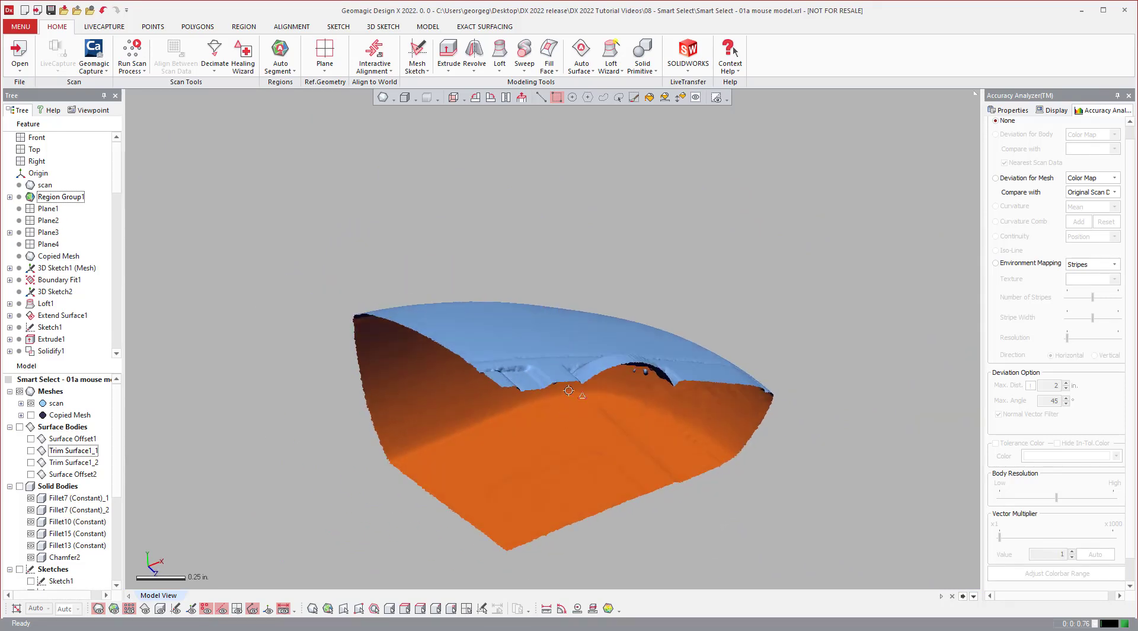
scroll(531, 459, "up", 1)
mouse_move(532, 450)
right_mouse_down()
mouse_move(536, 425)
mouse_move(540, 437)
right_mouse_up()
scroll(511, 497, "down", 2)
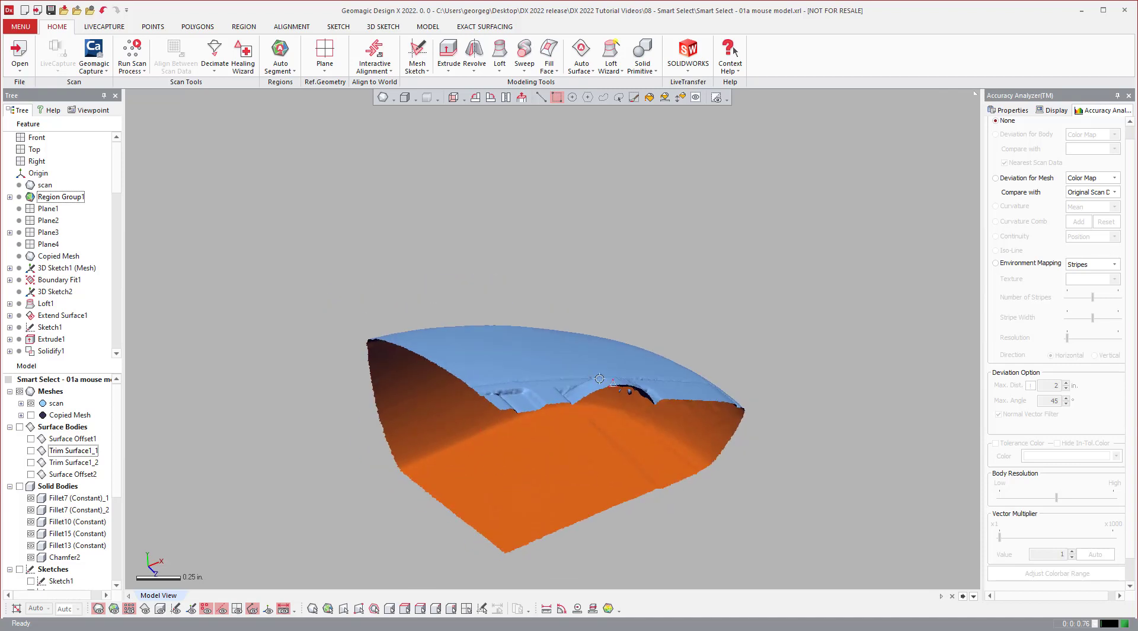
scroll(486, 411, "down", 2)
scroll(514, 498, "up", 7)
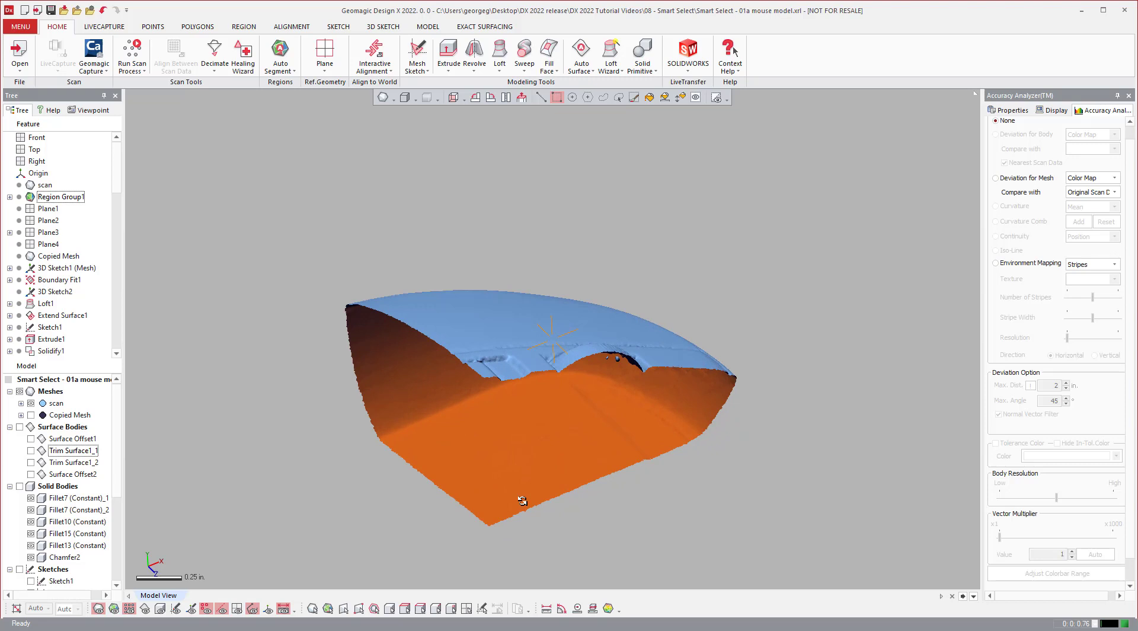
right_click_drag(468, 452, 467, 457)
right_click_drag(569, 318, 575, 292)
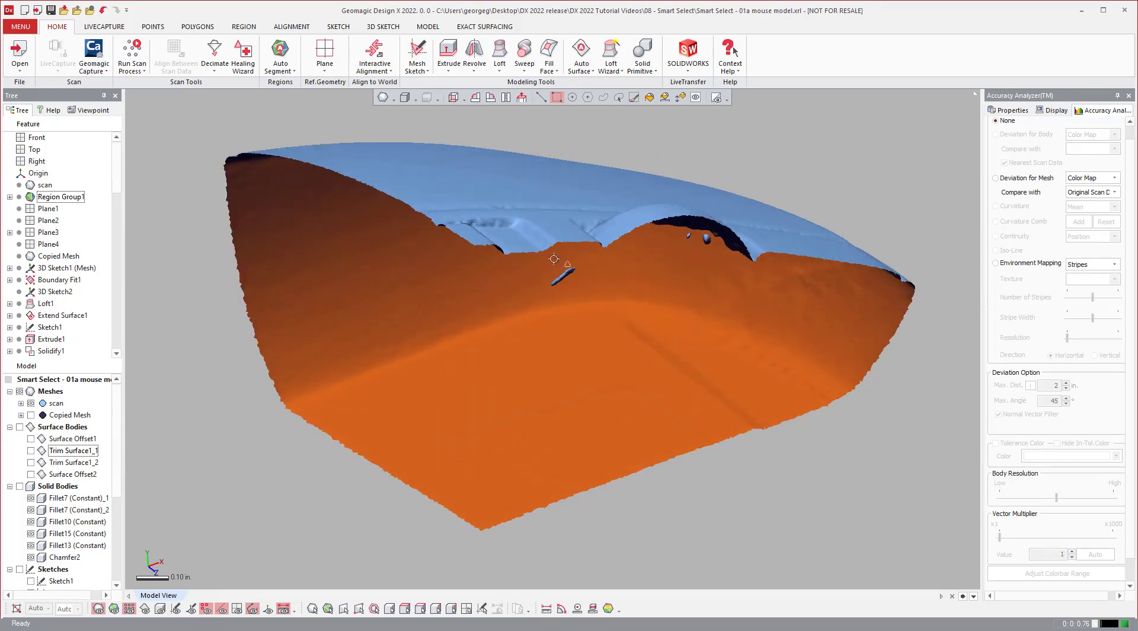
scroll(574, 275, "up", 4)
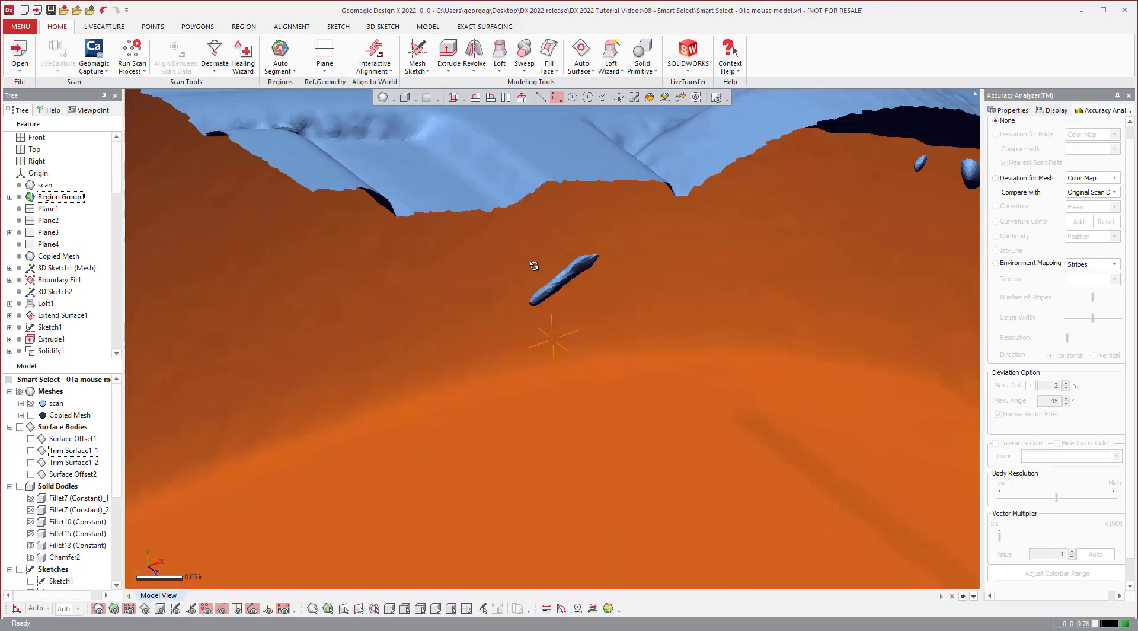
left_click(591, 307)
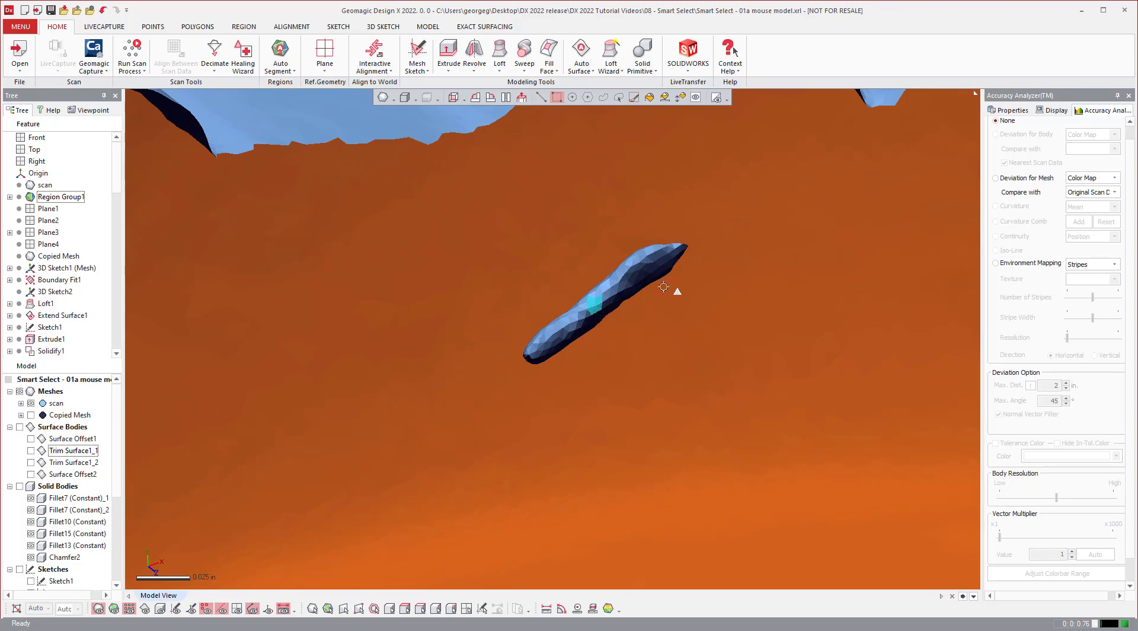
key("Delete")
Section the full mouse mesh with View Clip below a plane, shifting the clipping plane into the body
scroll(658, 325, "down", 12)
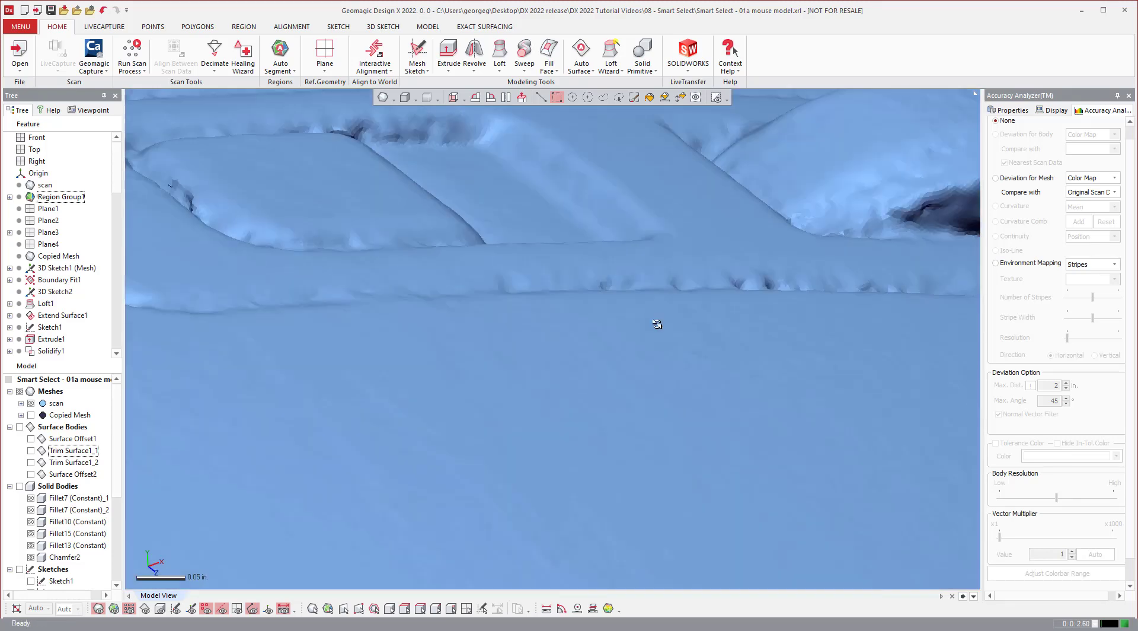
scroll(592, 422, "up", 3)
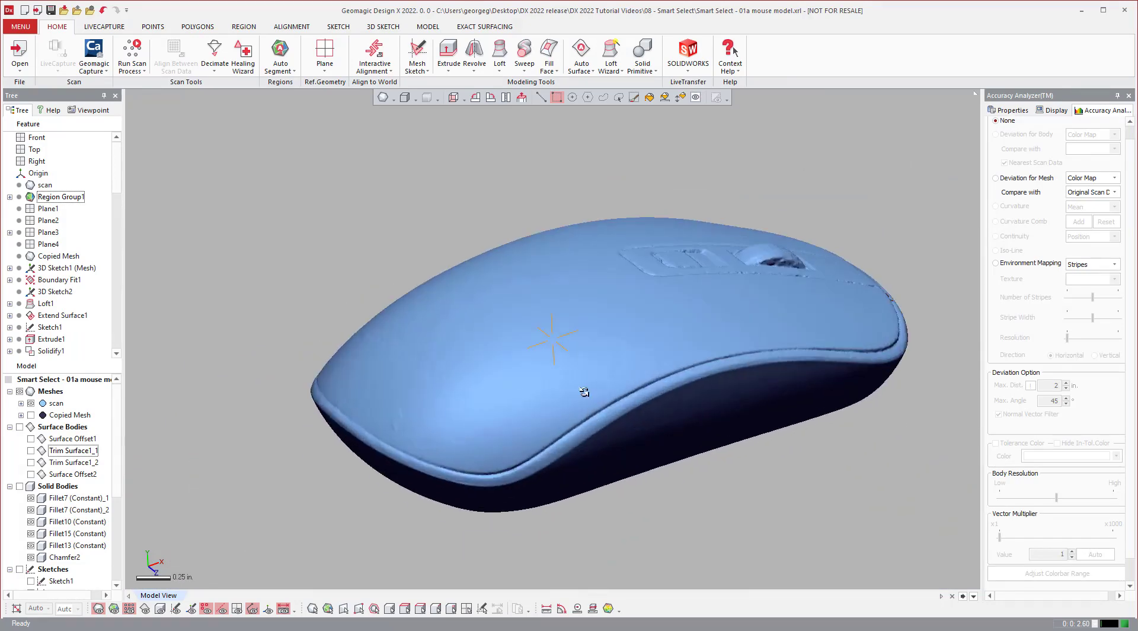
right_click_drag(575, 381, 769, 343)
scroll(770, 343, "down", 2)
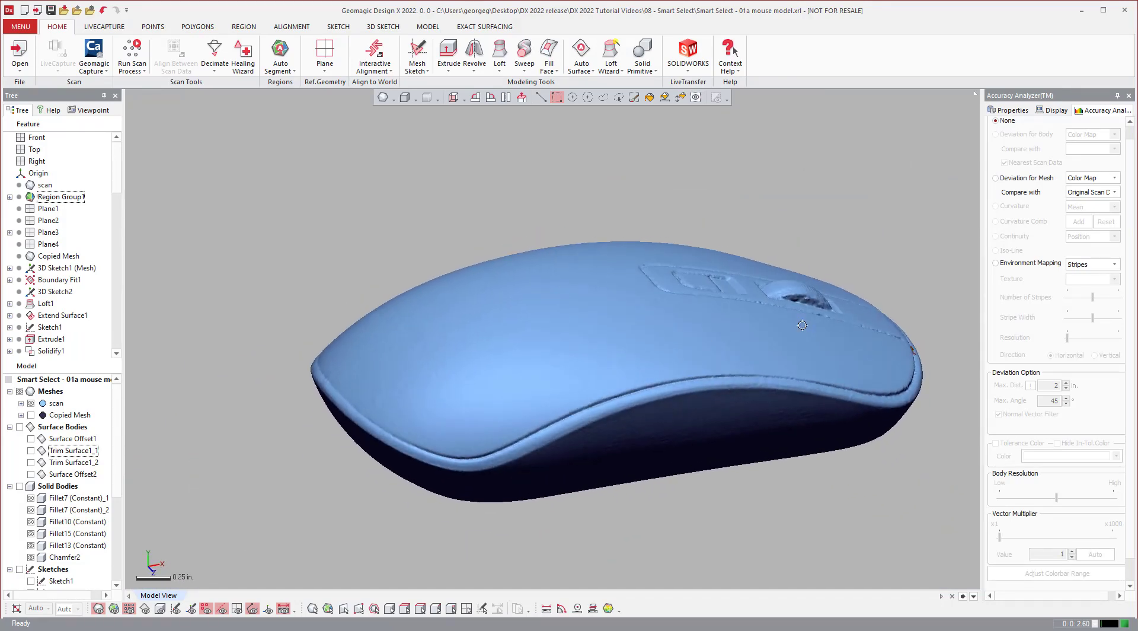
left_click(32, 31)
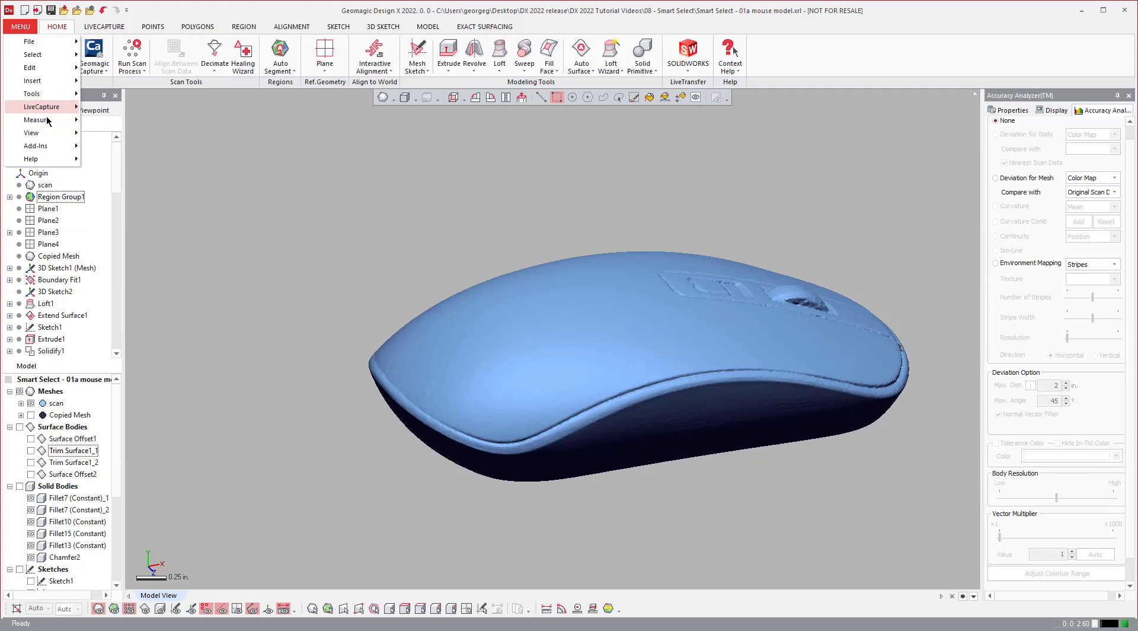
mouse_move(42, 132)
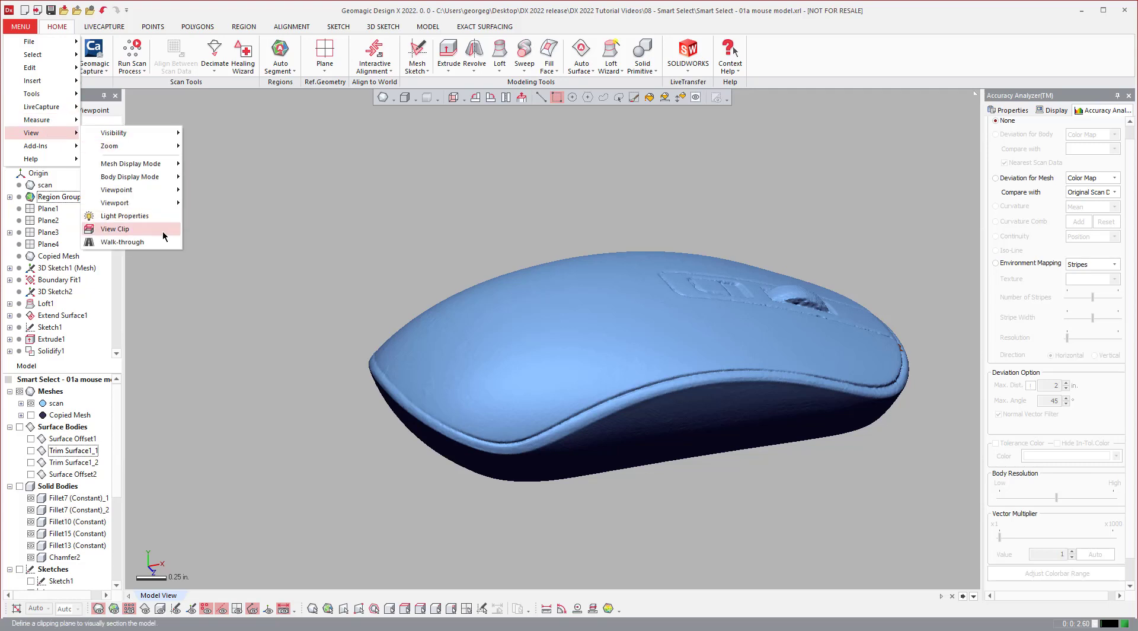
left_click(119, 229)
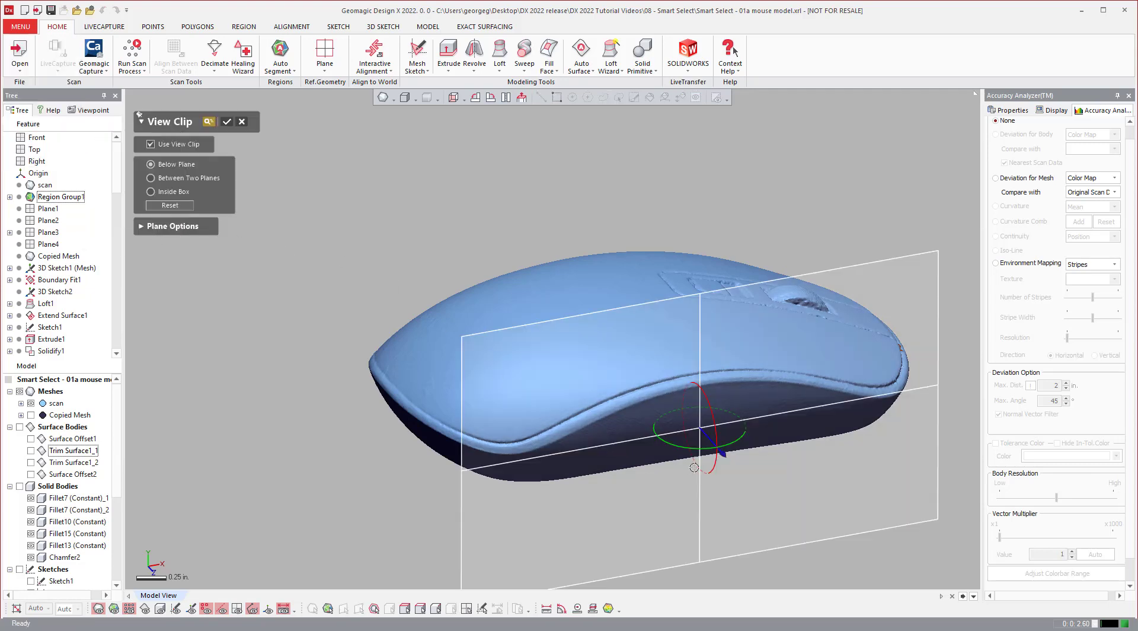
left_click_drag(724, 452, 670, 409)
right_click_drag(542, 463, 541, 314)
right_click_drag(639, 331, 519, 281)
Clip the view between two planes and move the second plane inward to leave a narrow lengthwise slice
left_click(173, 178)
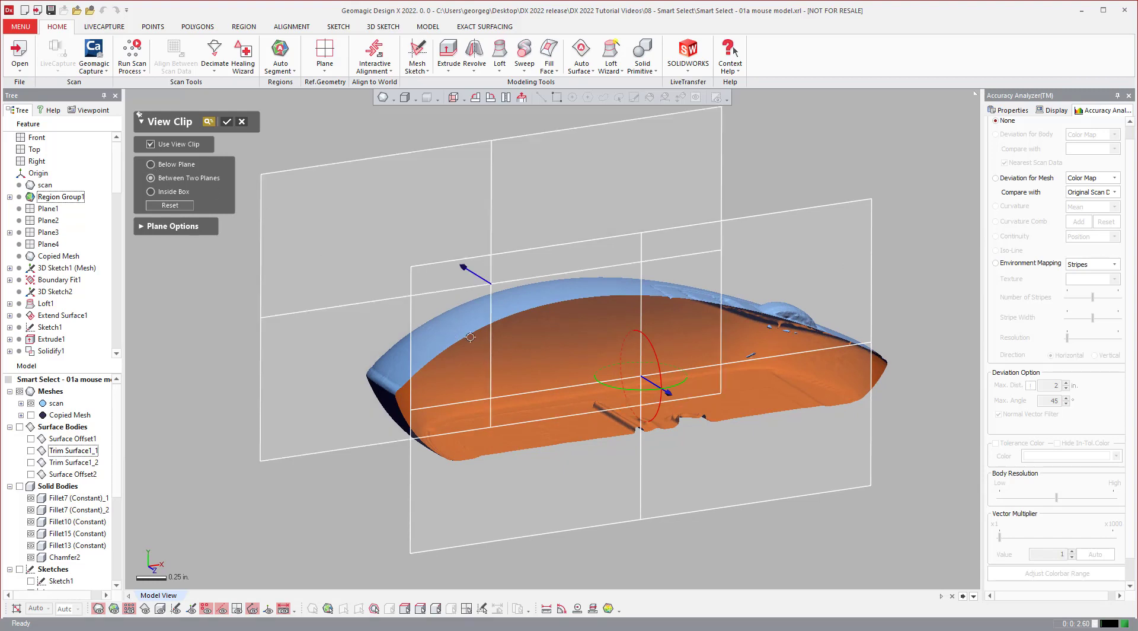
right_click_drag(320, 249, 375, 269)
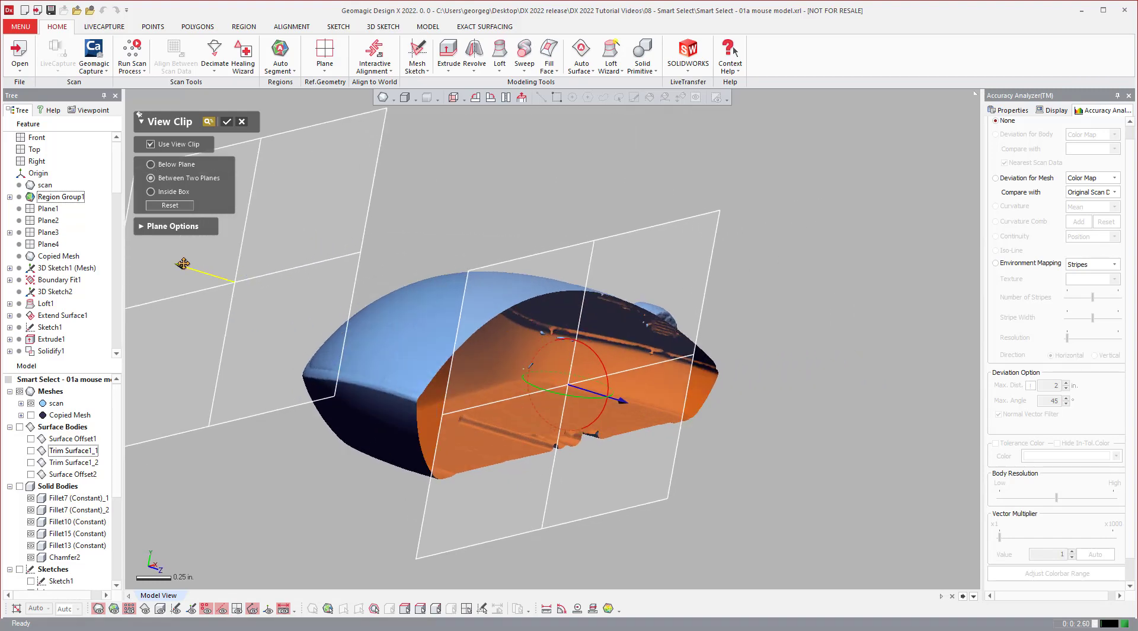
left_click_drag(189, 259, 436, 382)
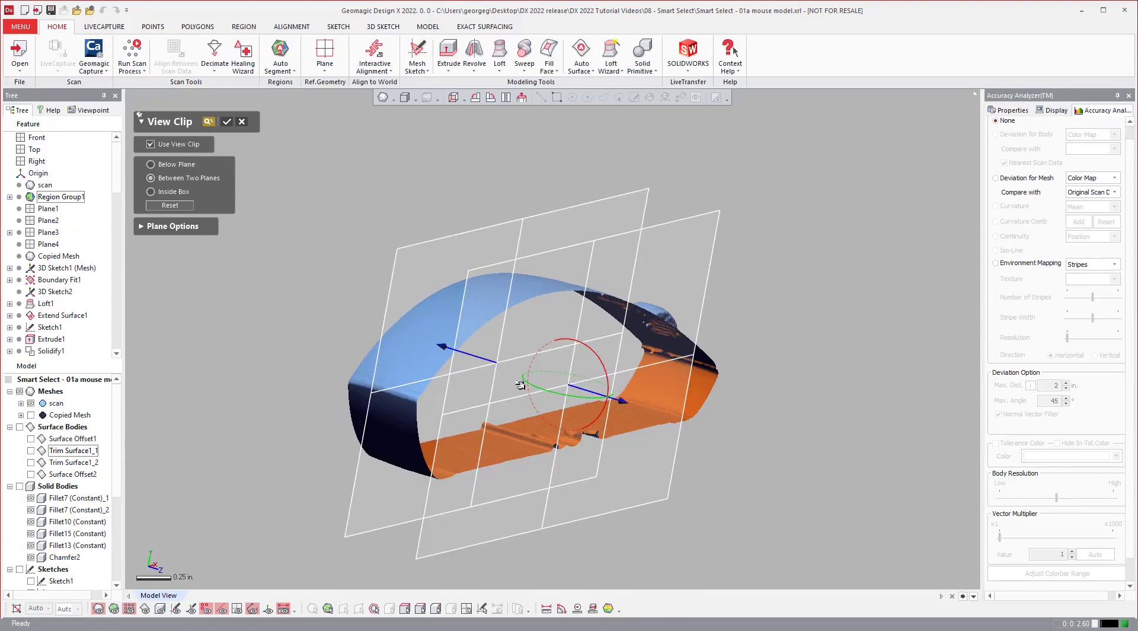
right_click_drag(521, 386, 449, 291)
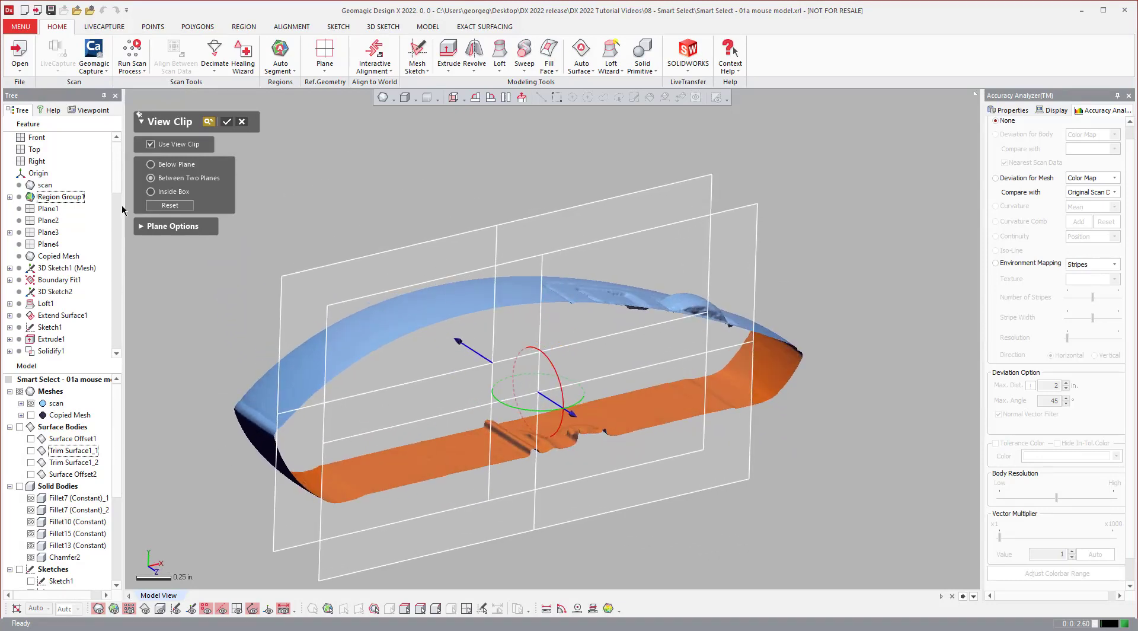
Clip the view inside a box whose rear face cuts across the mouse below a raised top face, and accept it
left_click(152, 191)
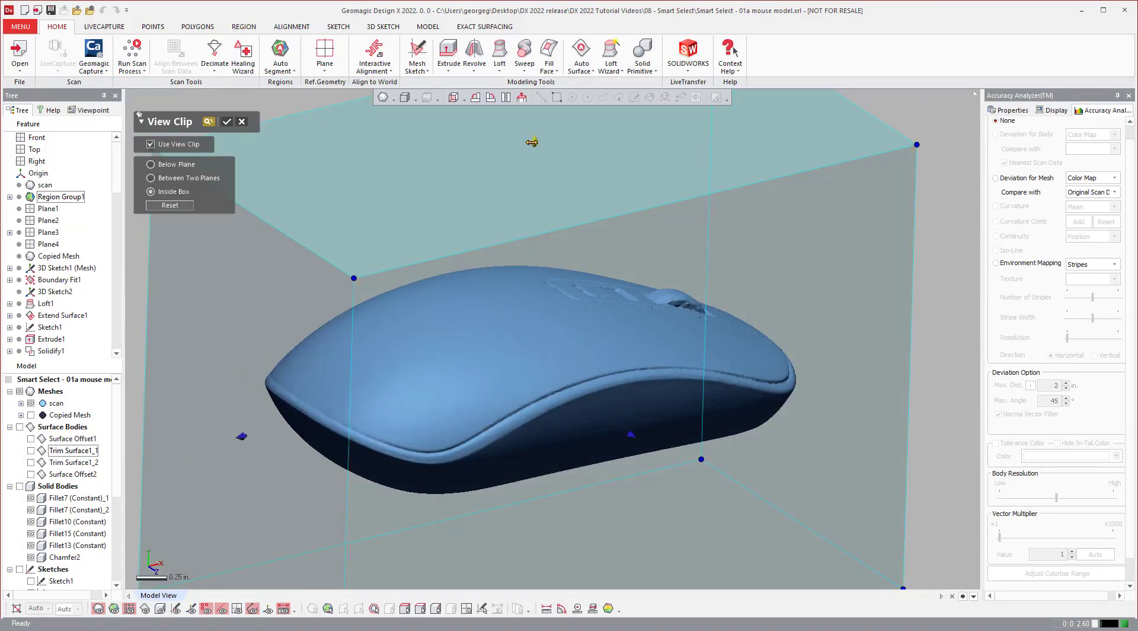
left_click_drag(532, 142, 521, 333)
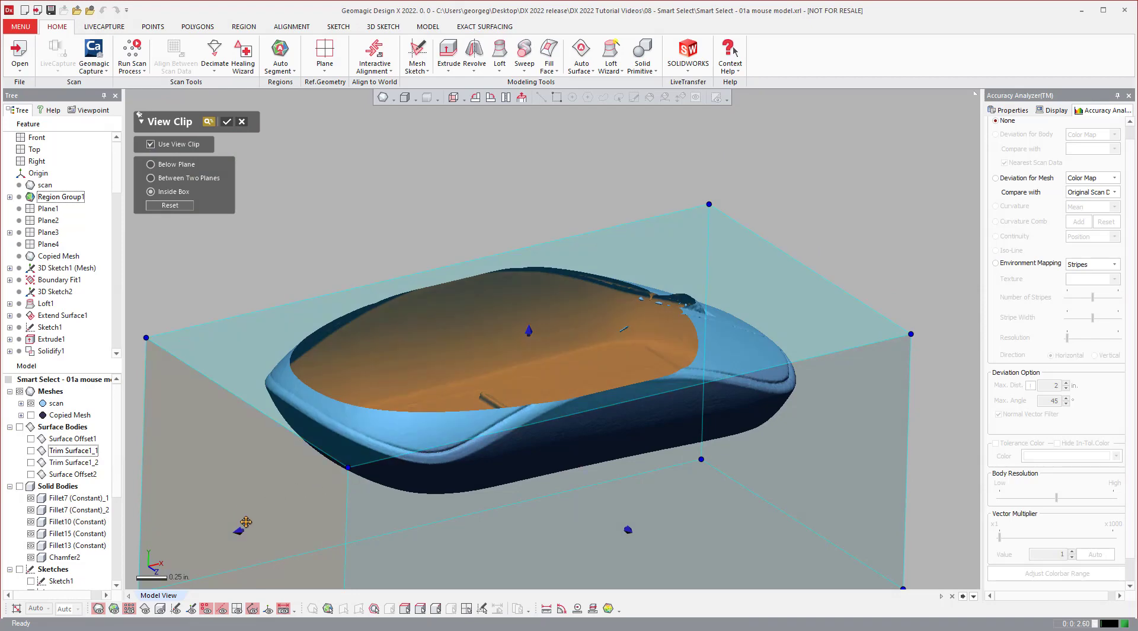
right_click_drag(238, 532, 591, 299)
left_click_drag(583, 320, 584, 259)
right_click_drag(493, 420, 607, 418)
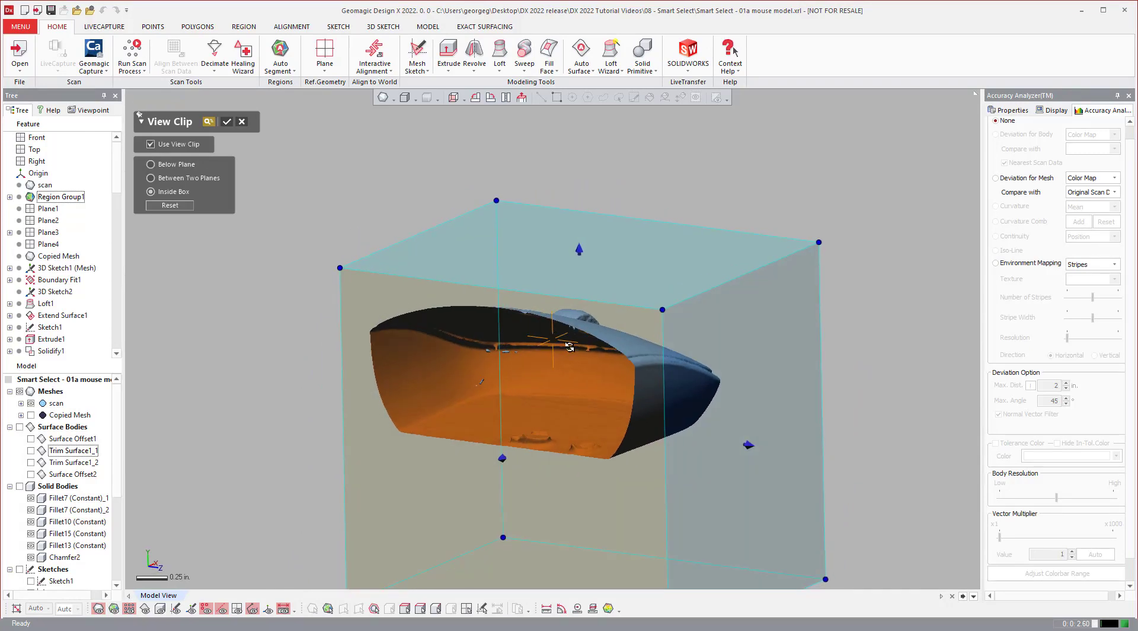
scroll(564, 360, "down", 3)
right_click_drag(637, 374, 654, 388)
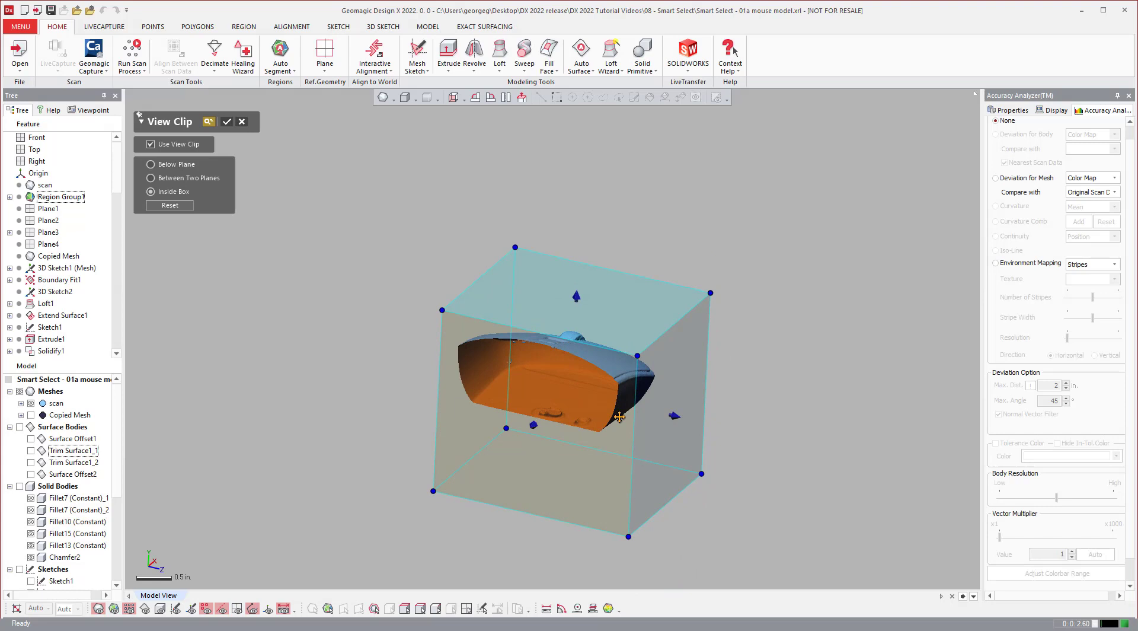
scroll(637, 429, "up", 2)
right_click_drag(543, 335, 536, 330)
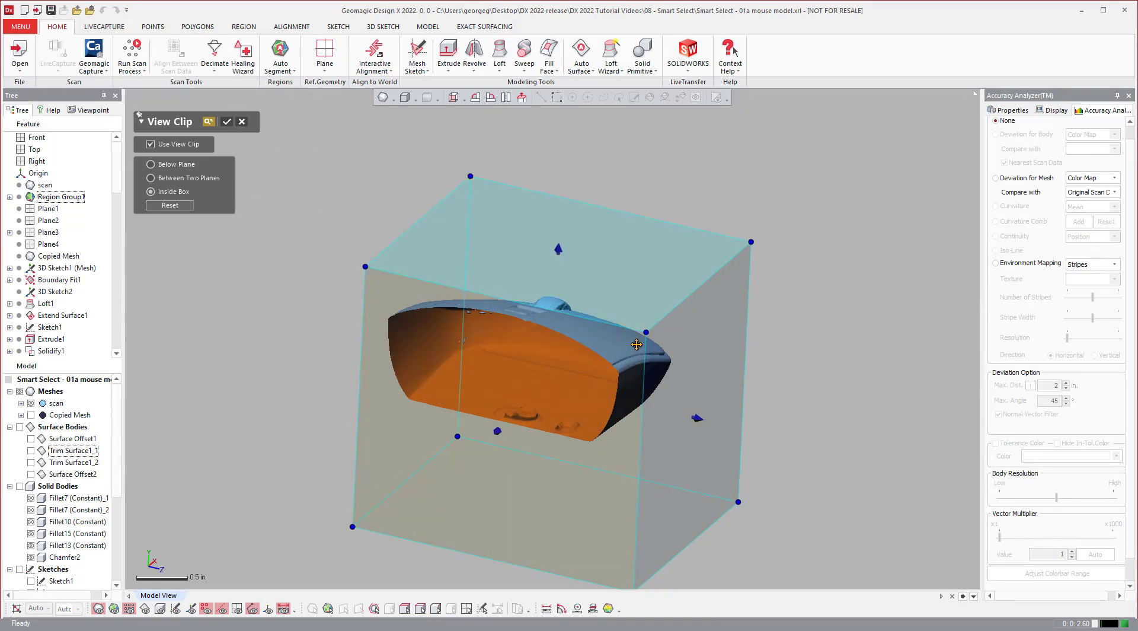
right_click_drag(636, 345, 538, 386)
scroll(539, 386, "up", 4)
left_click(226, 122)
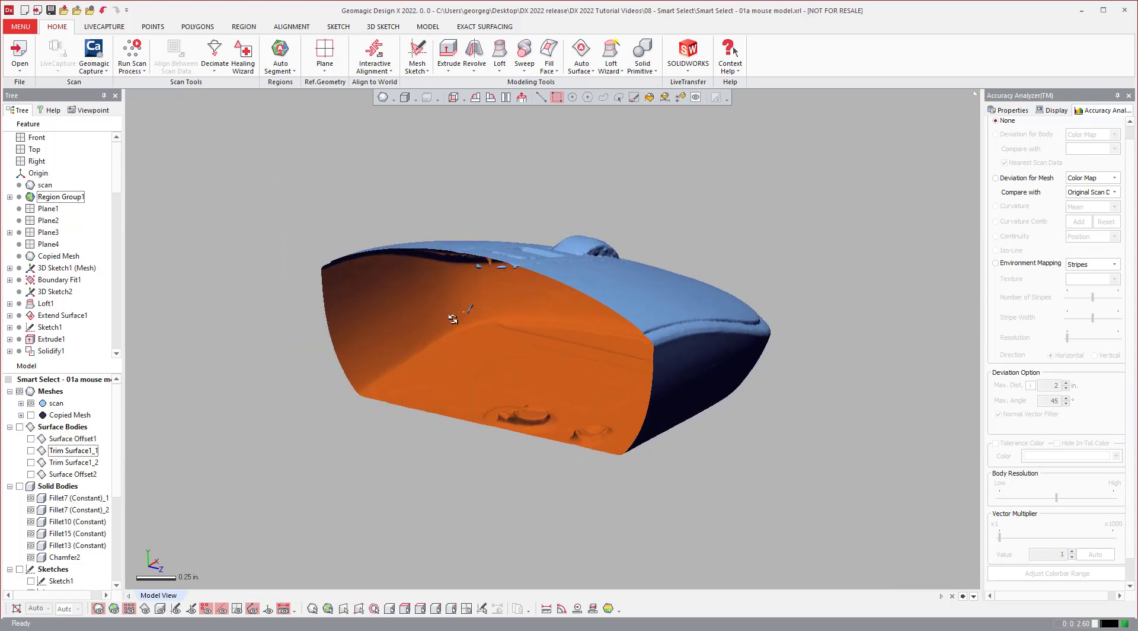
Flood-select the main mouse shell from its exposed interior surface
scroll(452, 314, "up", 2)
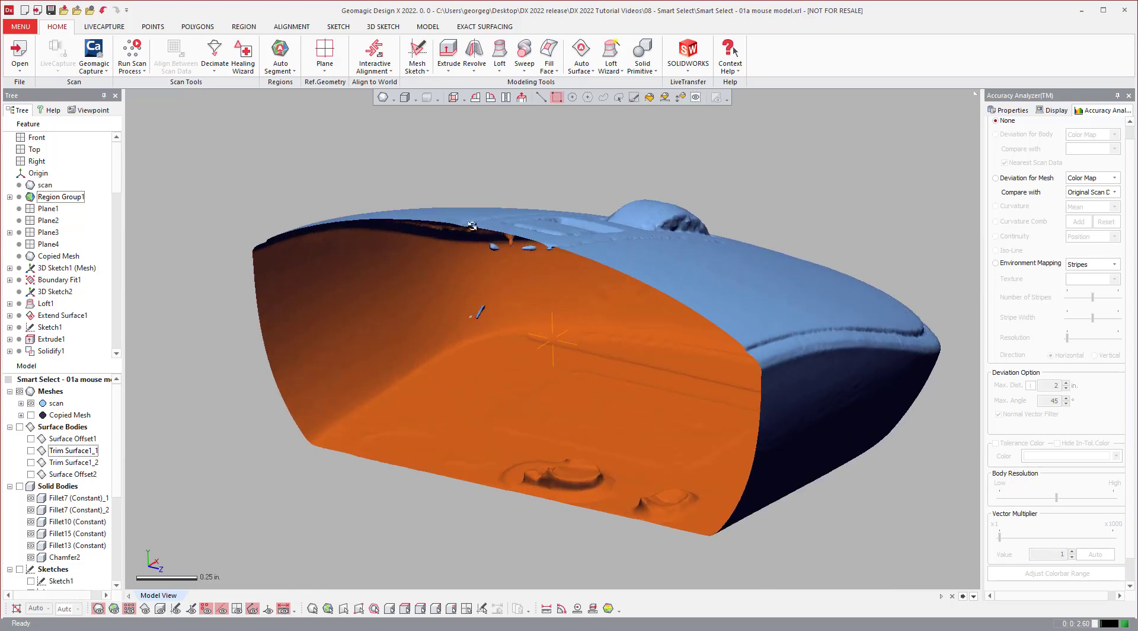
left_click(650, 97)
left_click(594, 294)
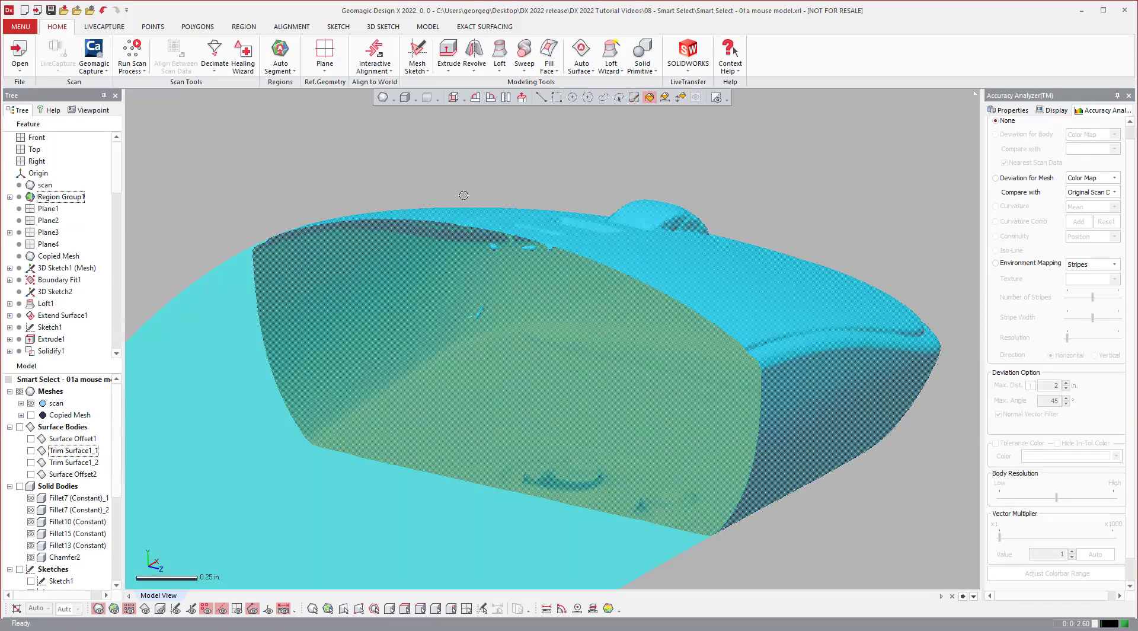
scroll(593, 315, "down", 3)
right_click(589, 168)
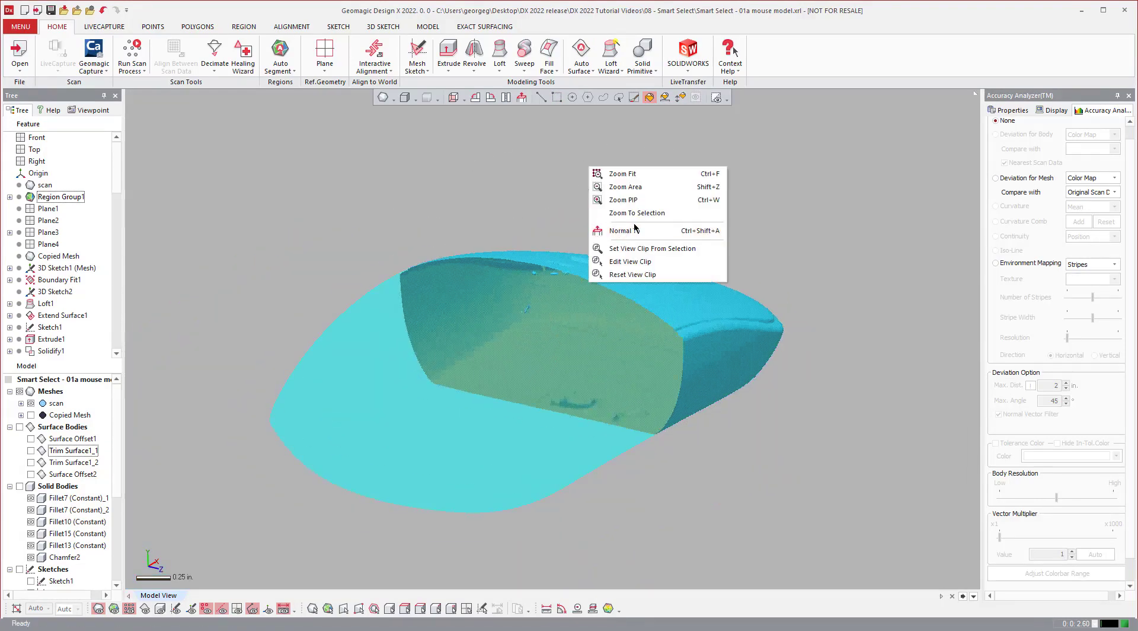
right_click_drag(652, 314, 499, 350)
scroll(625, 370, "up", 1)
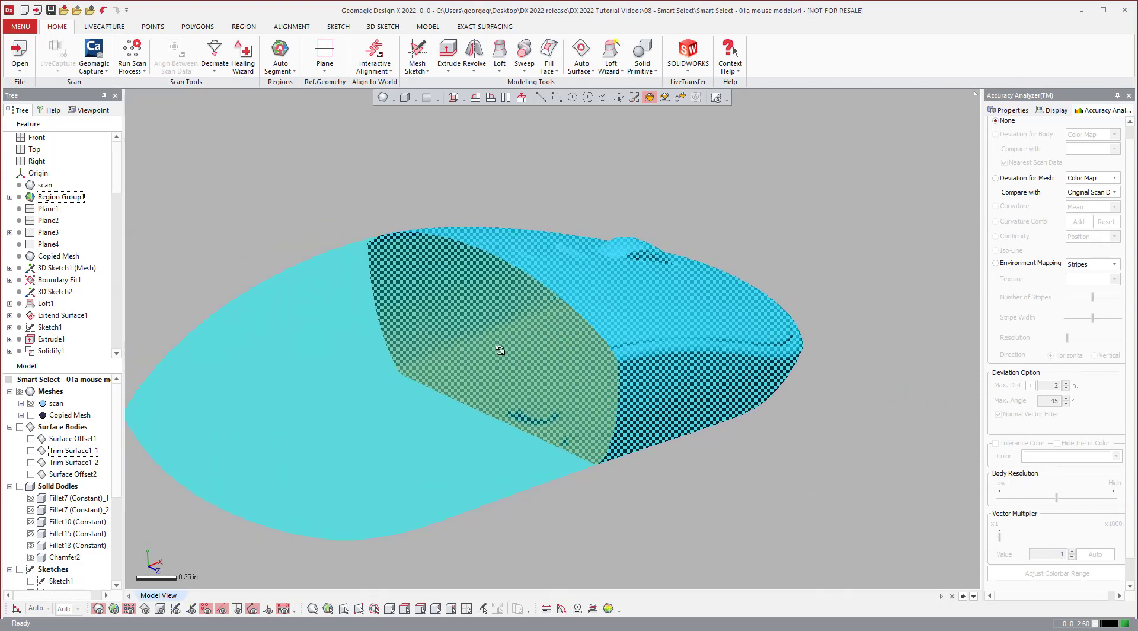
right_click_drag(471, 283, 551, 271)
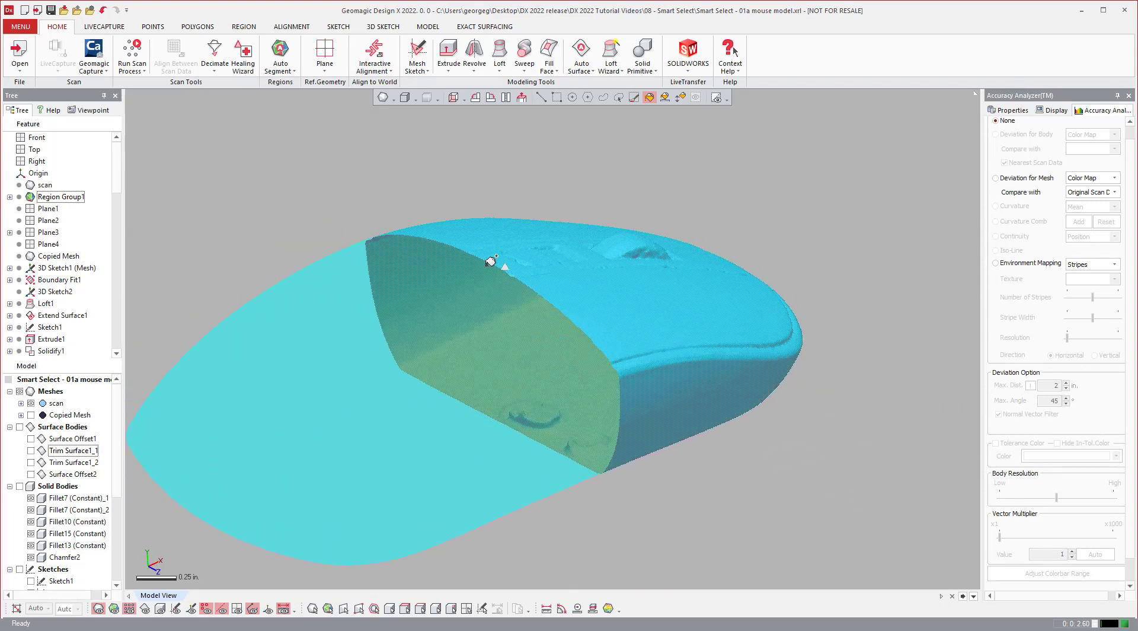
Switch to rectangle selection mode and clear the selection of the main mouse shell
right_click_drag(563, 217, 584, 227)
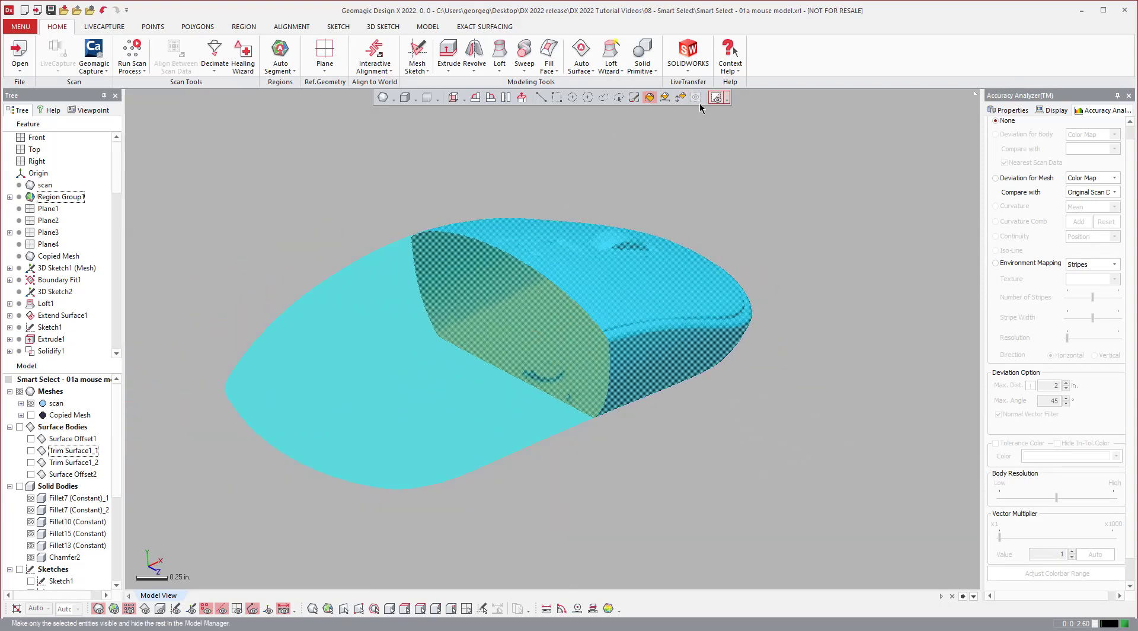
left_click(665, 97)
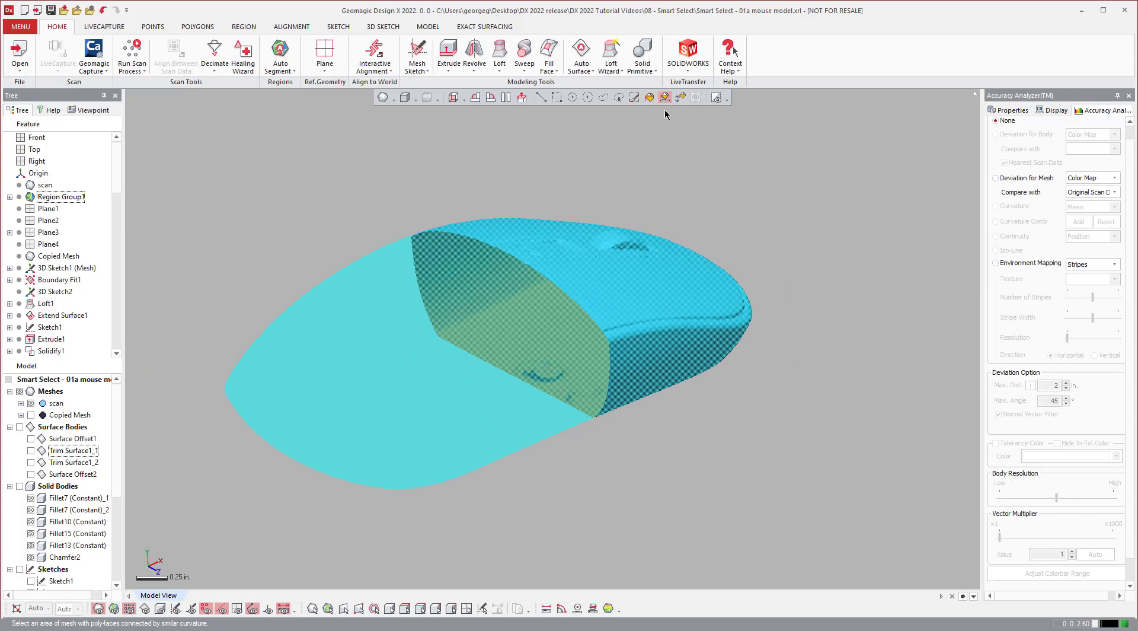
left_click(557, 98)
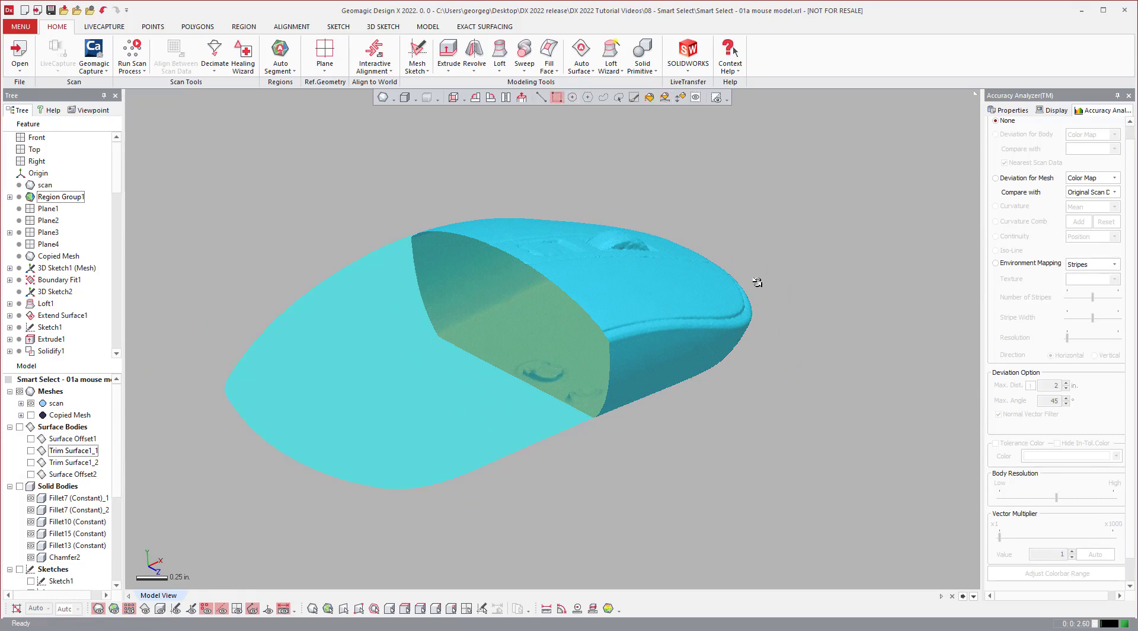
key("Escape")
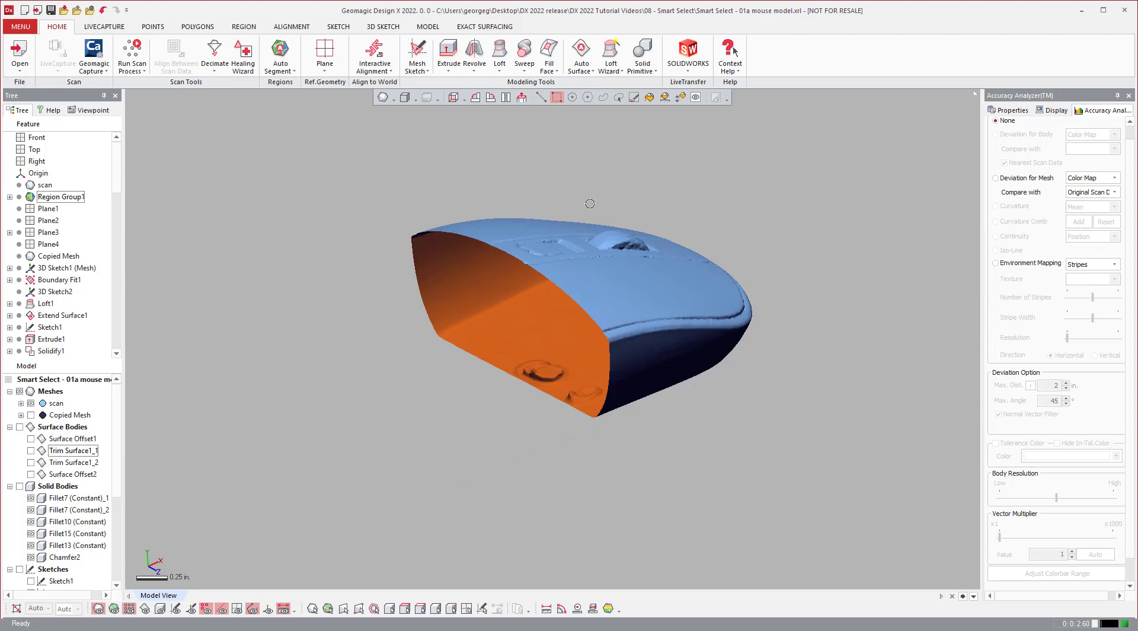
Select a small rectangular patch at the clipped edge of the mouse's inner side wall and delete its mesh faces
scroll(505, 261, "up", 5)
left_click_drag(356, 281, 324, 311)
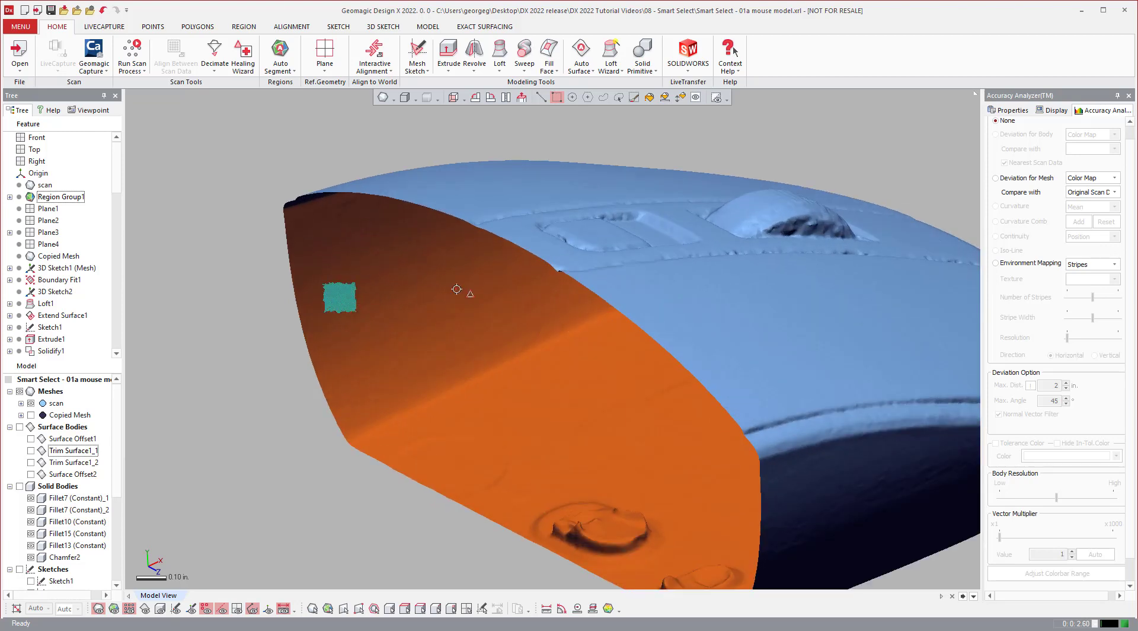
left_click_drag(231, 299, 343, 358)
left_click_drag(237, 297, 338, 356)
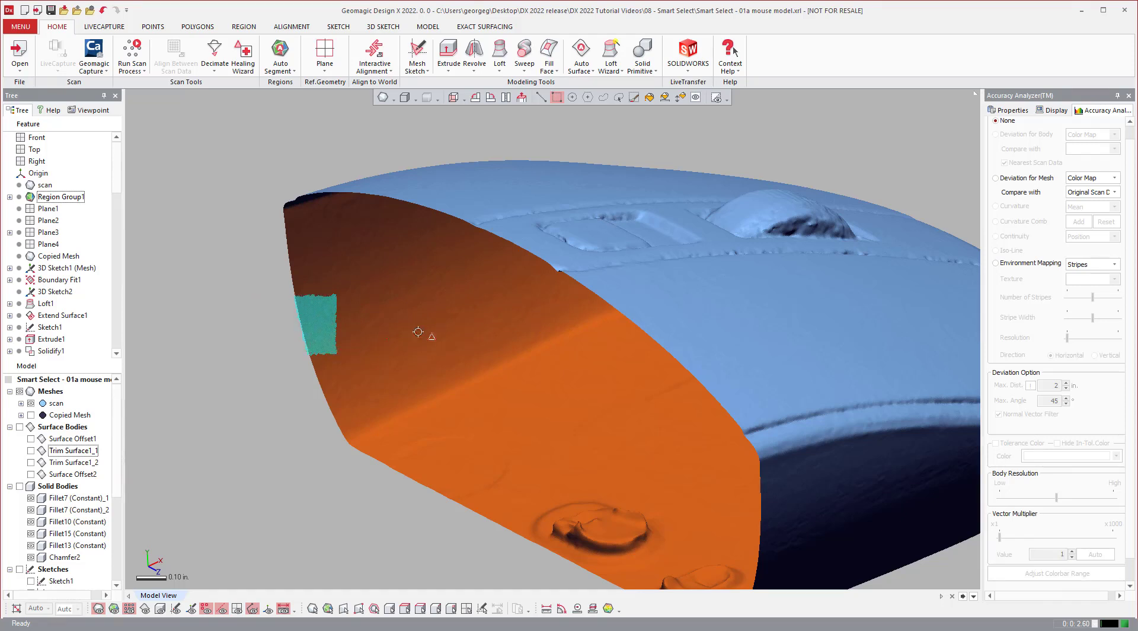
key("Delete")
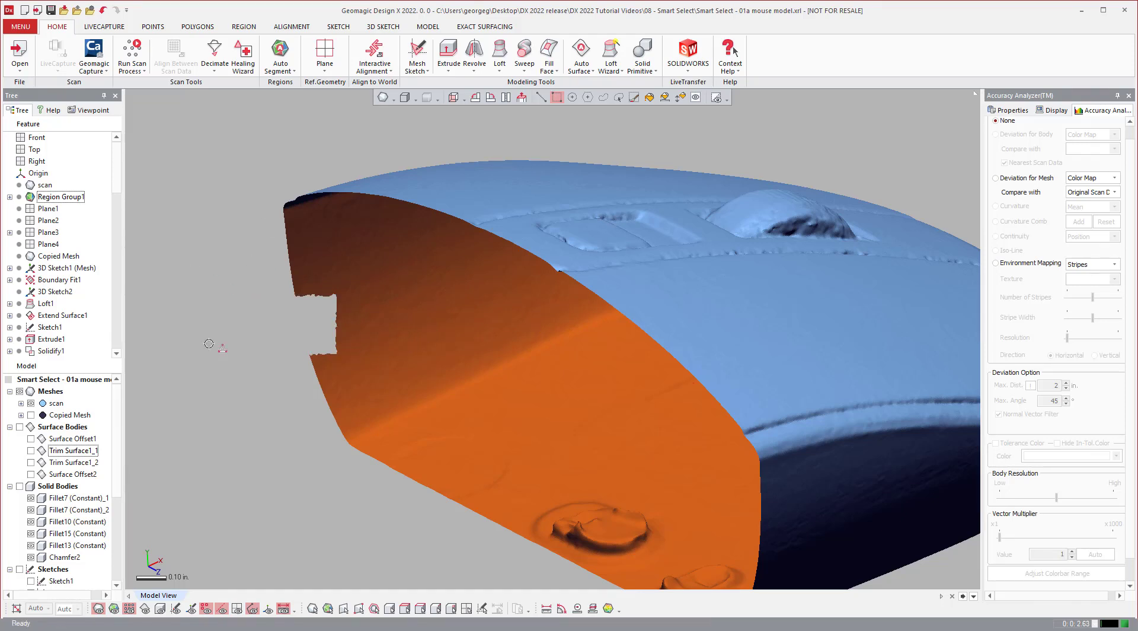
Turn off View Clip and examine the full mouse's side wall where the patch was deleted
scroll(581, 363, "down", 4)
right_click_drag(652, 385, 745, 377)
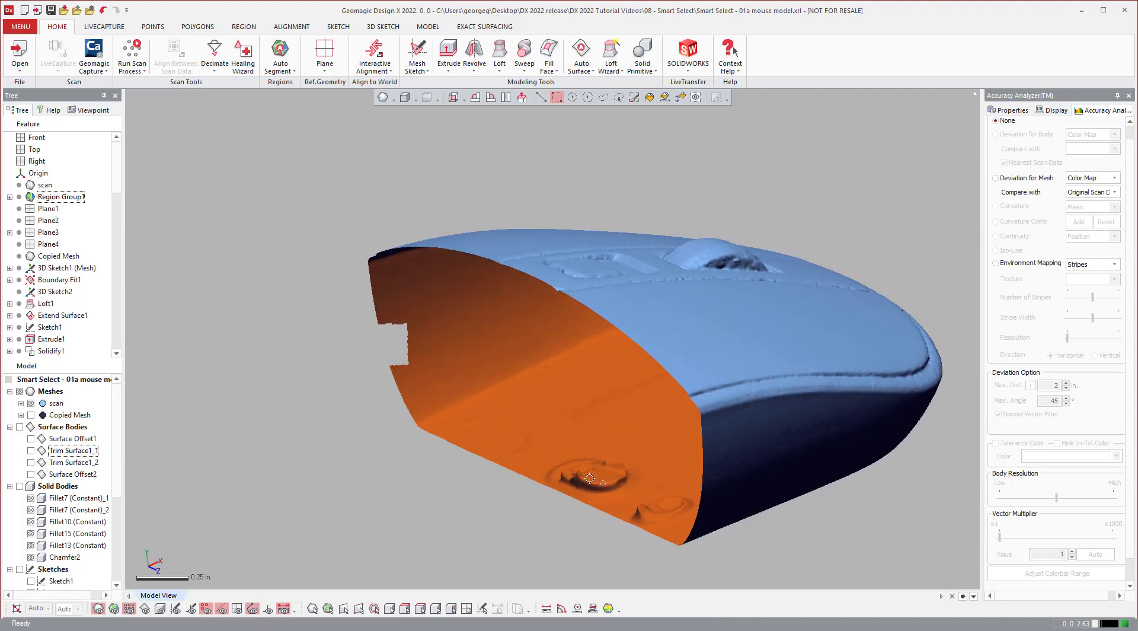
left_click(21, 28)
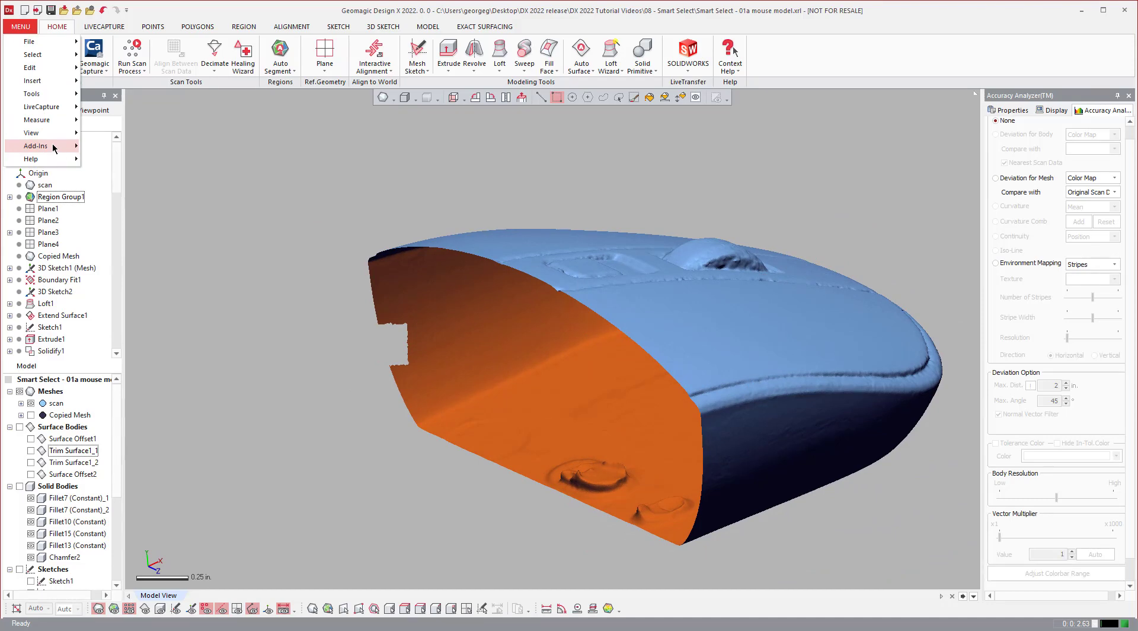
mouse_move(55, 147)
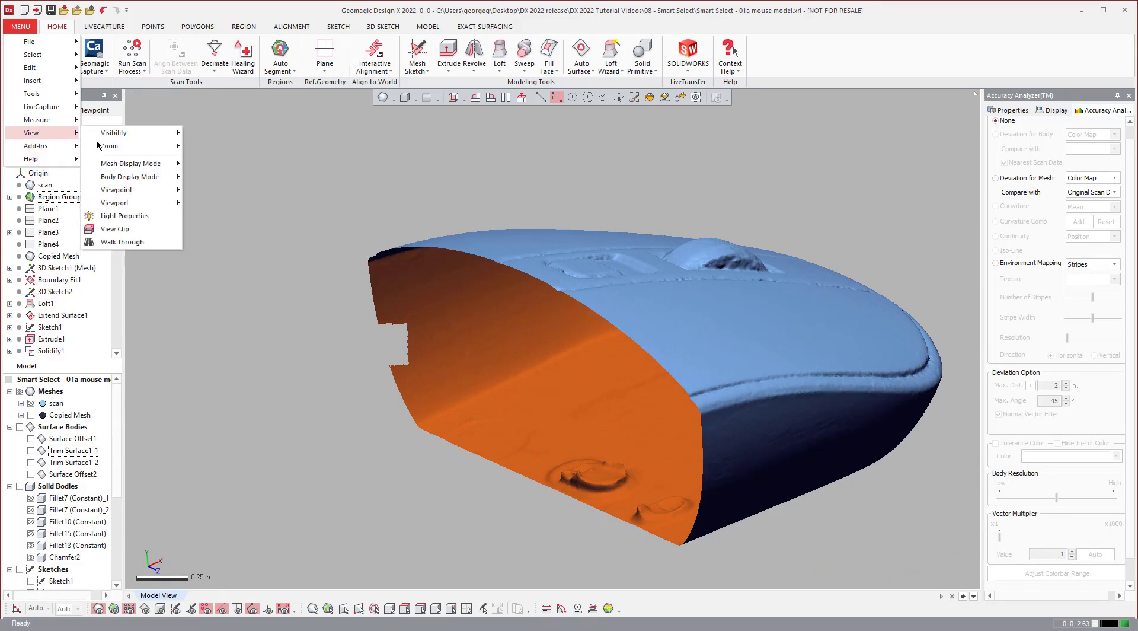
left_click(127, 229)
left_click(181, 146)
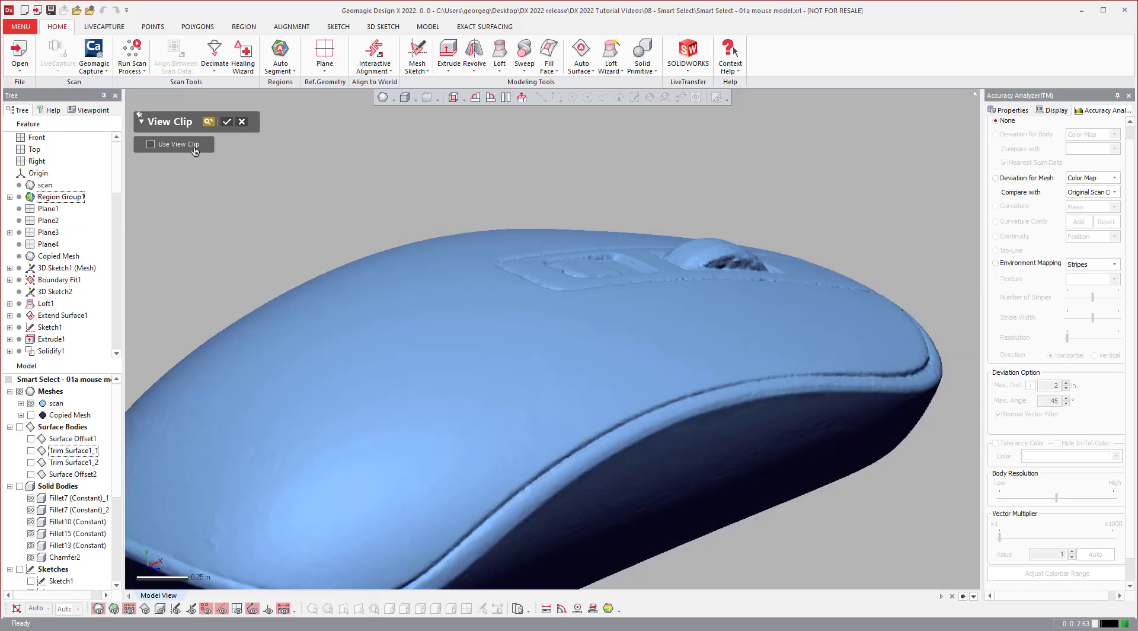
right_click_drag(388, 403, 749, 333)
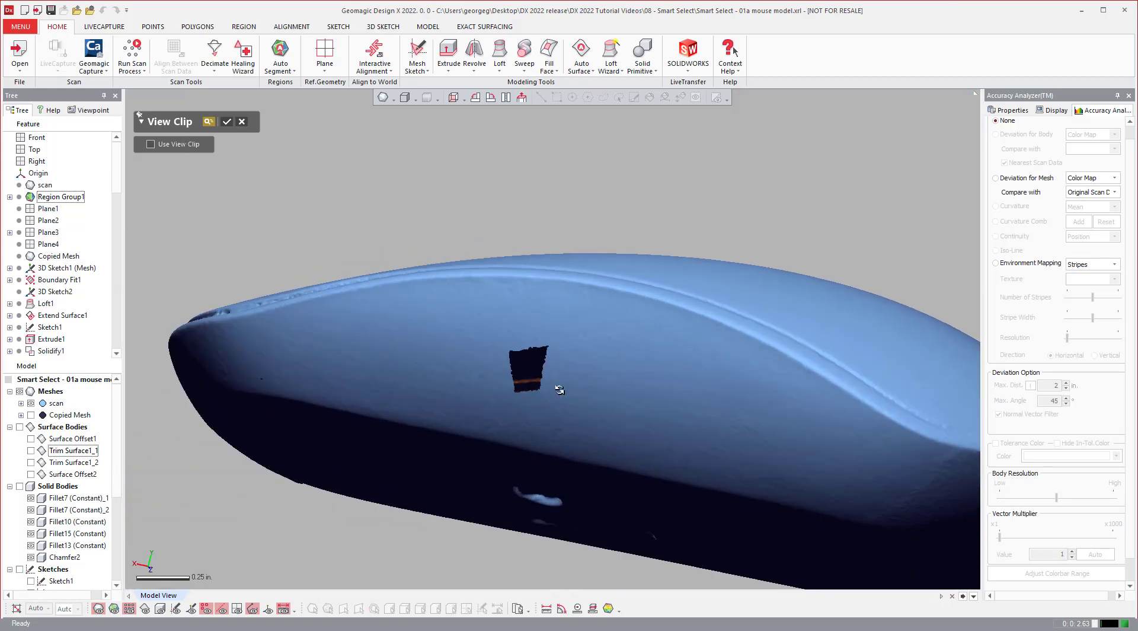
scroll(538, 359, "up", 4)
right_click_drag(538, 360, 547, 351)
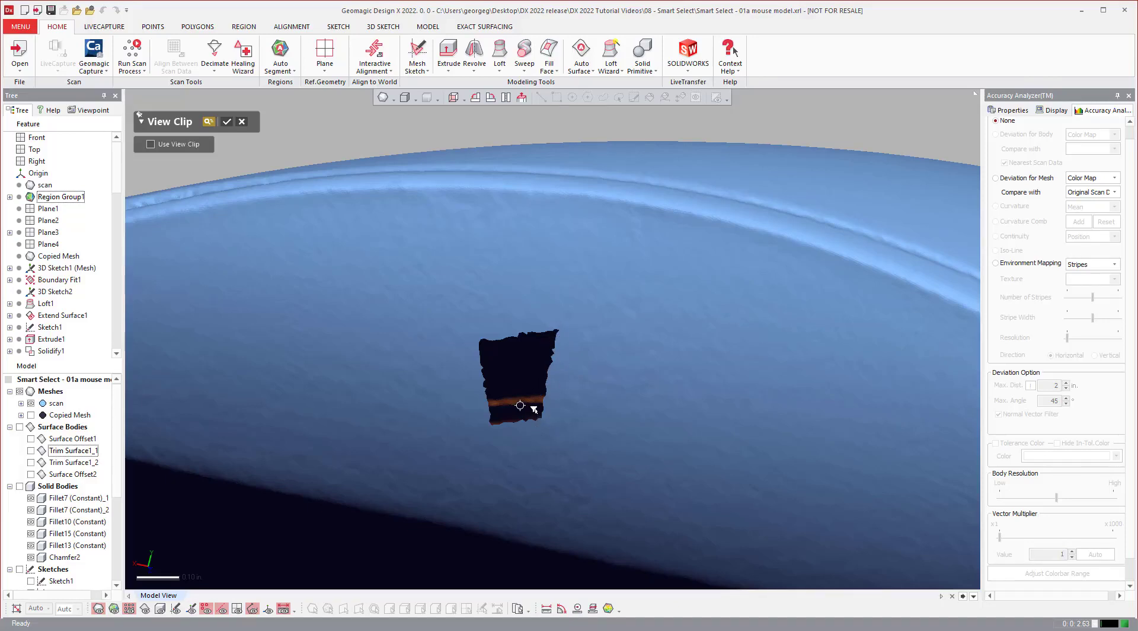
Discard the View Clip changes to return to the clipped mouse view, and undo the deletion of the wall patch
left_click(240, 123)
left_click_drag(1111, 601, 662, 368)
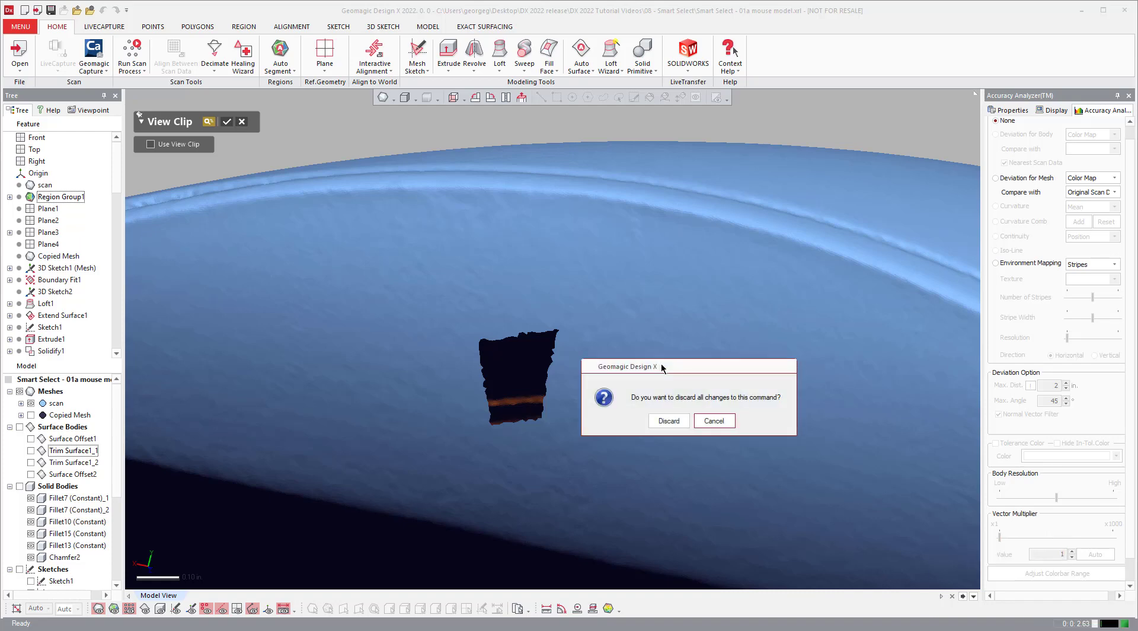
left_click(668, 420)
right_click_drag(622, 313, 426, 342)
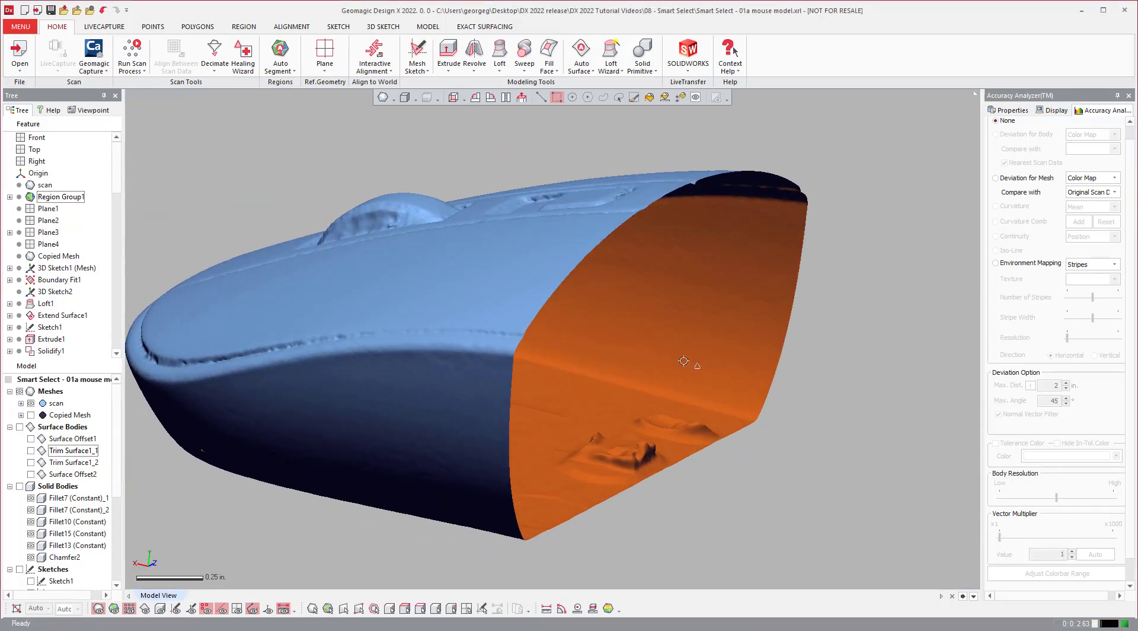
mouse_move(760, 424)
right_mouse_down()
mouse_move(842, 492)
mouse_move(770, 415)
mouse_move(590, 272)
mouse_move(595, 356)
mouse_move(628, 246)
mouse_move(591, 261)
mouse_move(653, 311)
right_mouse_up()
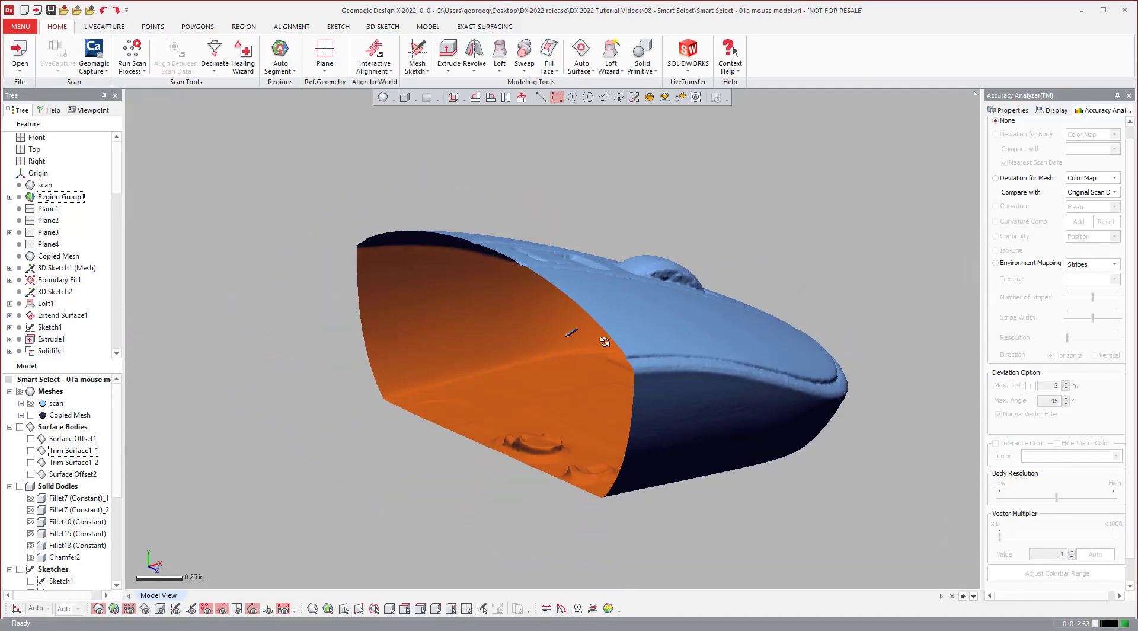